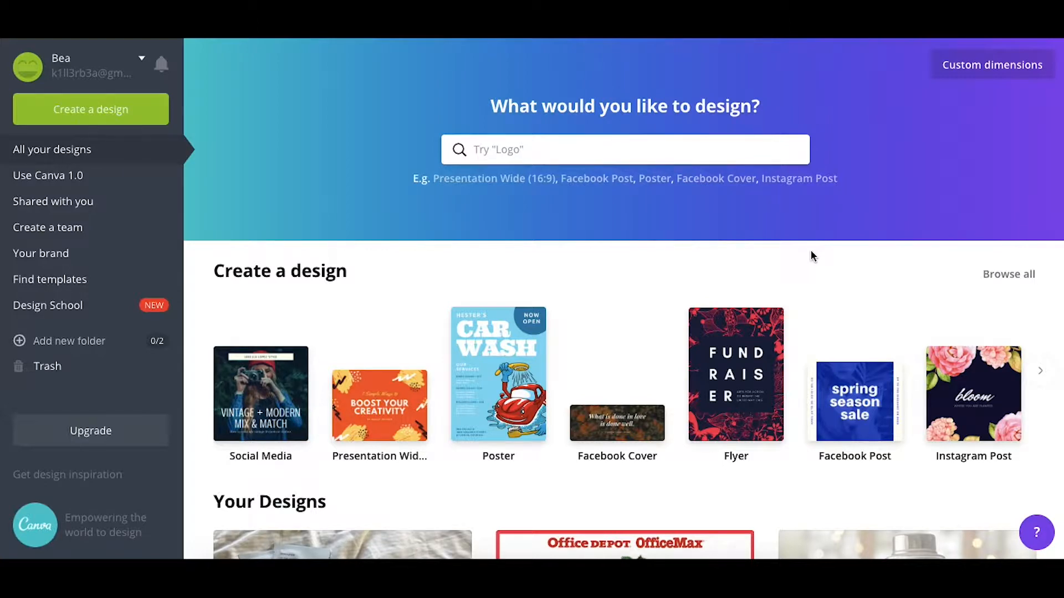
# Search the design types for "youtube" and create a new YouTube Thumbnail design
pyautogui.click(565, 156)
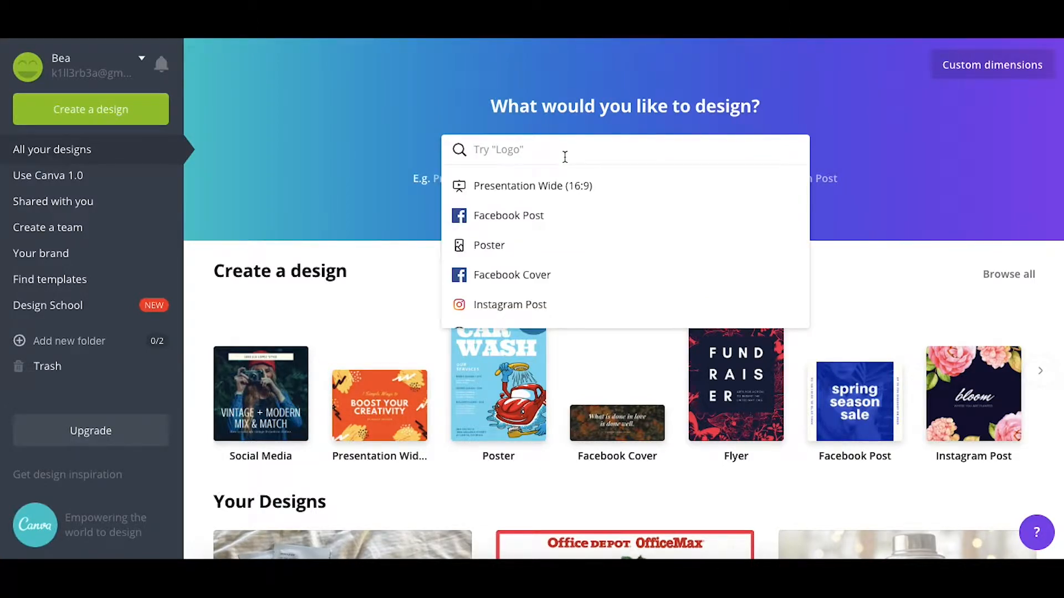
pyautogui.write('youtuv')
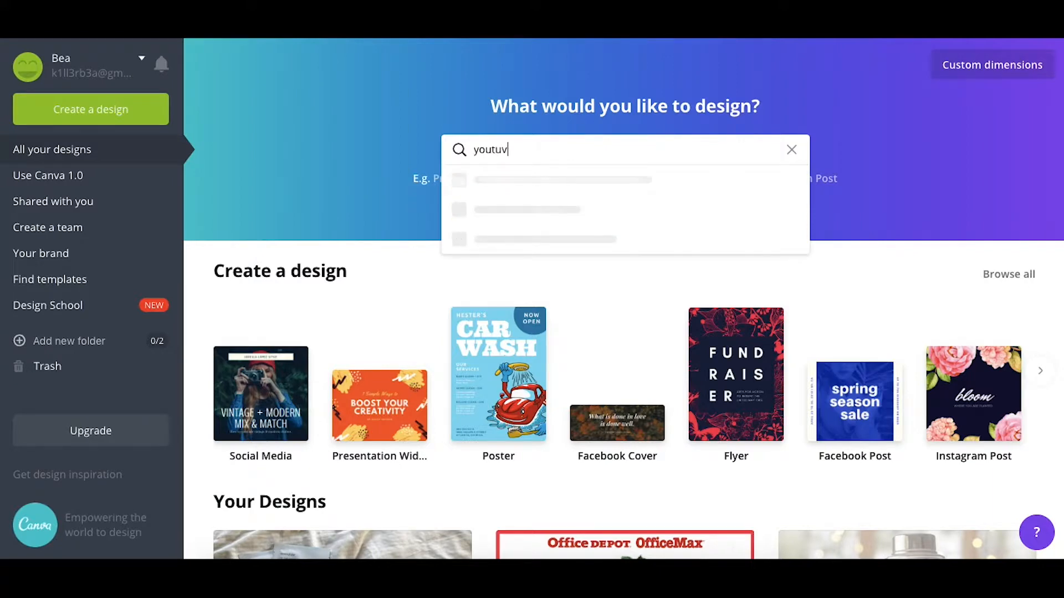
pyautogui.press('BackSpace')
pyautogui.write('be')
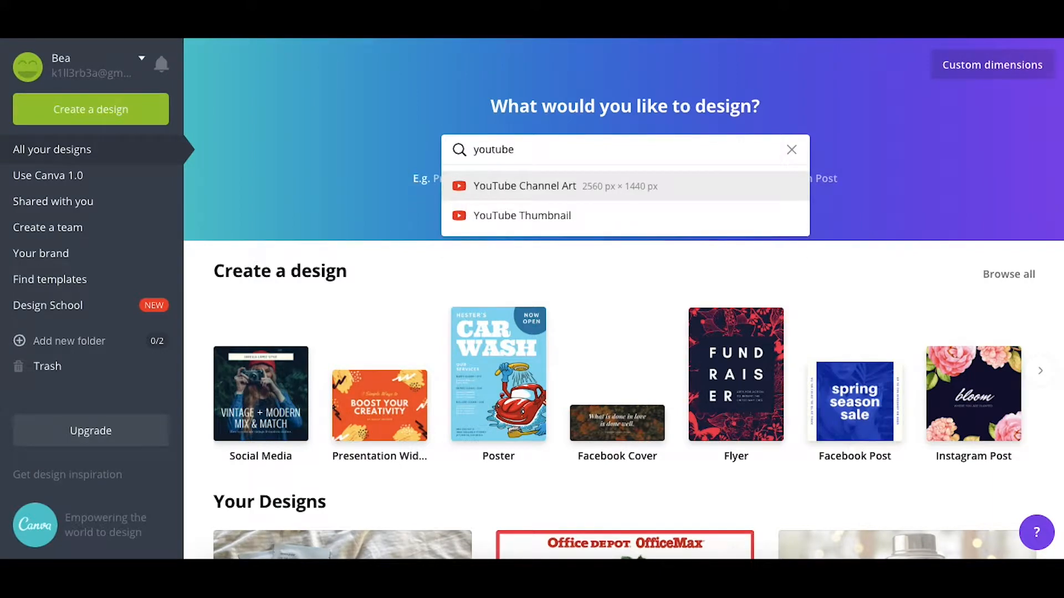
pyautogui.click(545, 221)
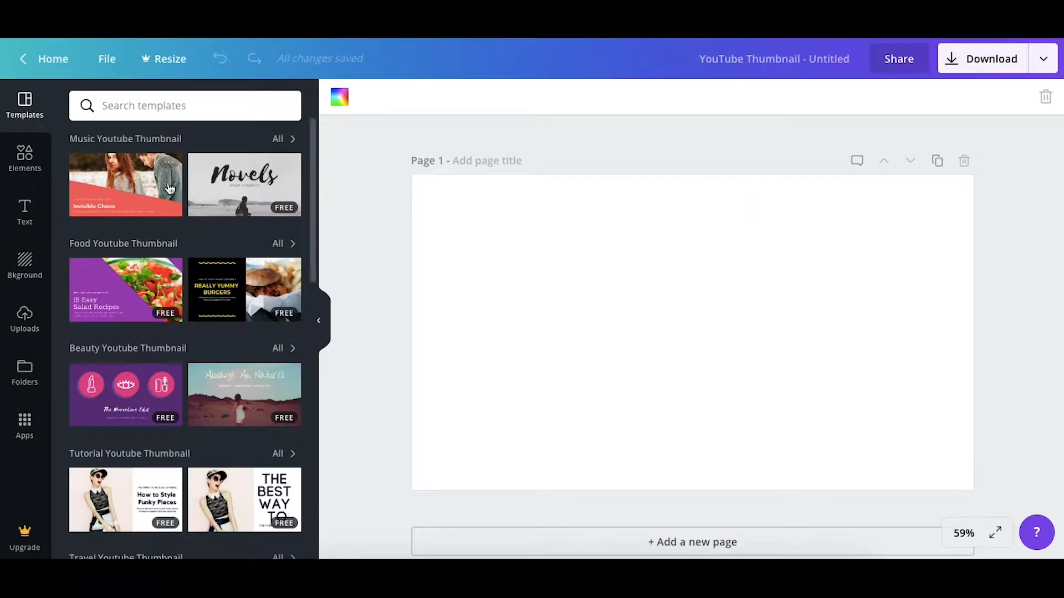
# Browse the thumbnail templates and apply the red sunset template "The Journey Inside You" to the page
pyautogui.scroll(-3, 256, 348)
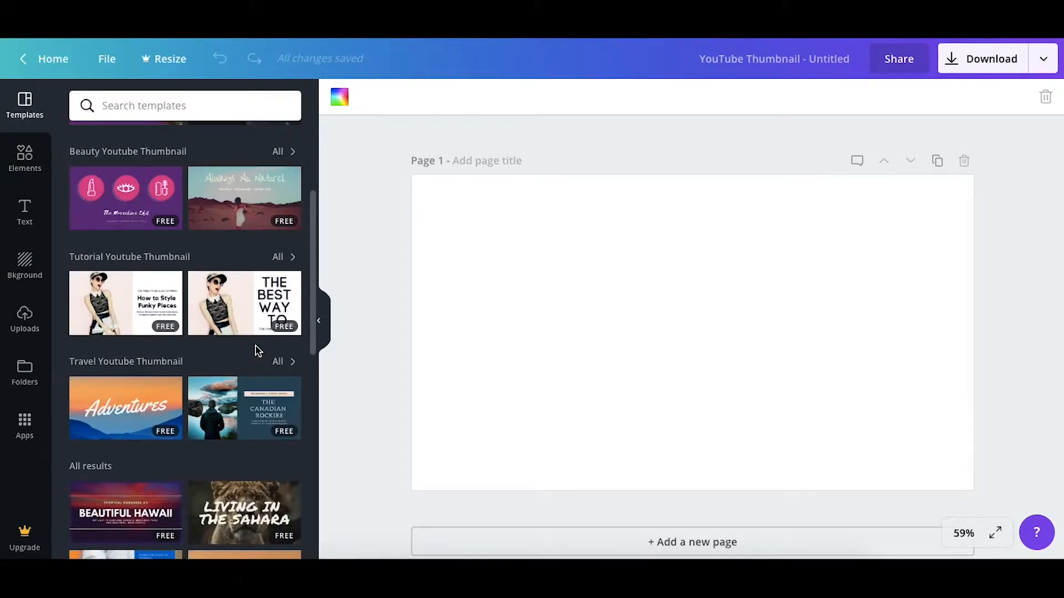
pyautogui.scroll(-8, 256, 348)
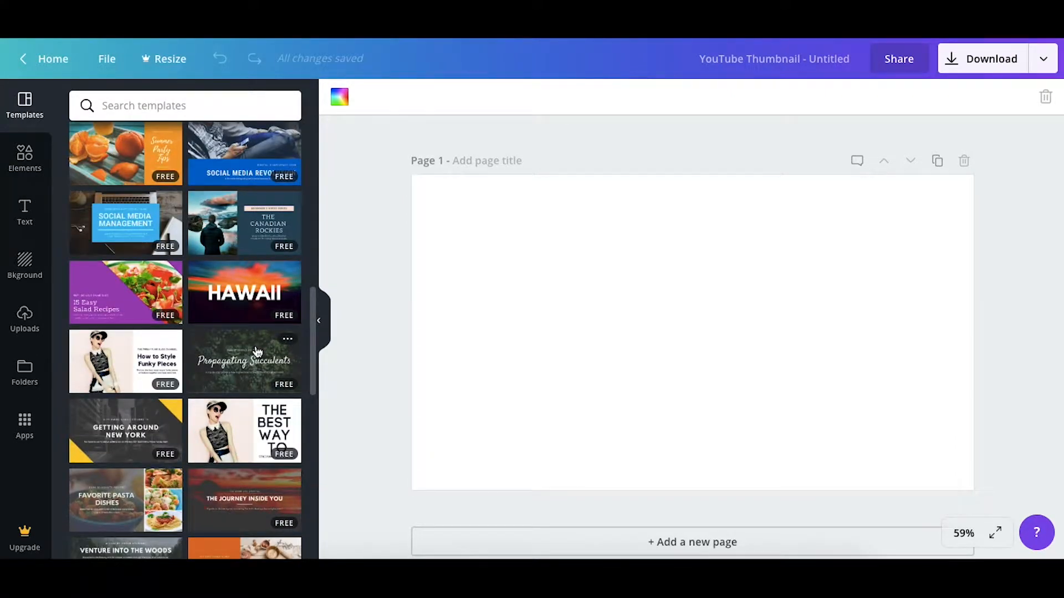
pyautogui.scroll(-3, 256, 351)
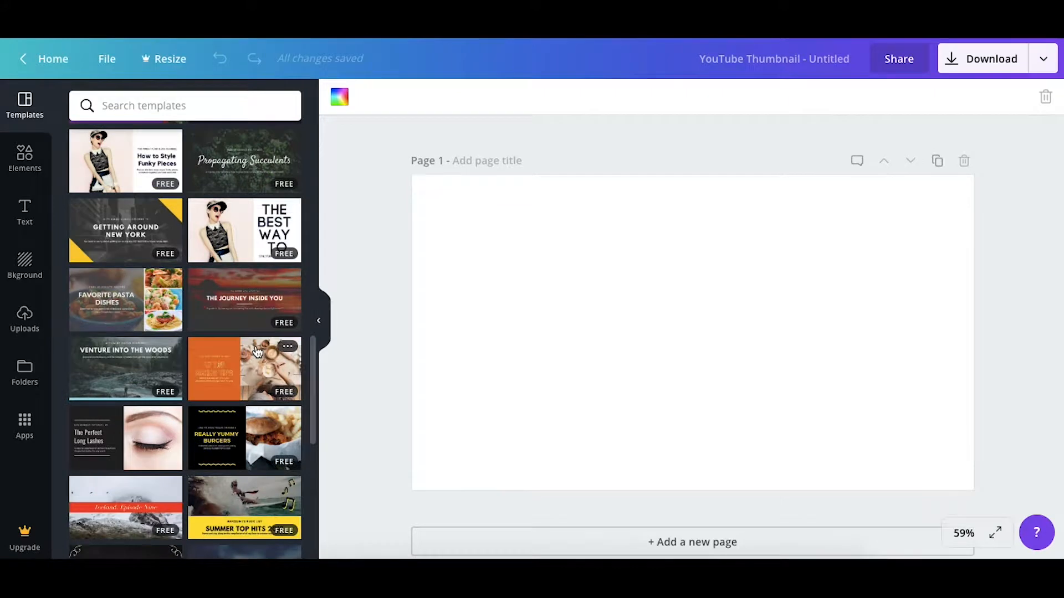
pyautogui.click(245, 298)
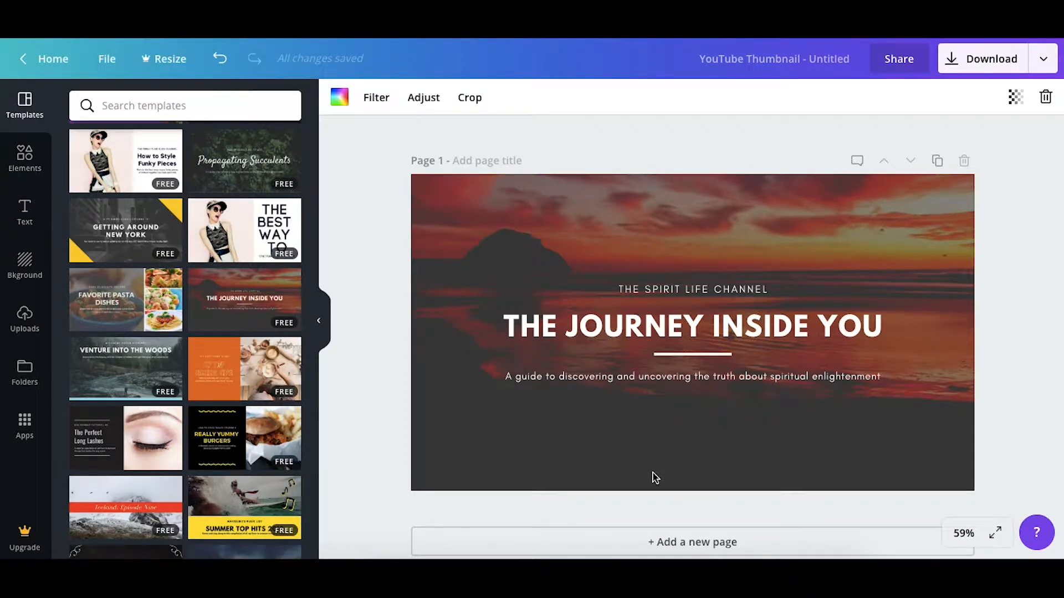
# Replace the small channel line above the heading with "PRETTY SUNSETS"
pyautogui.click(668, 287)
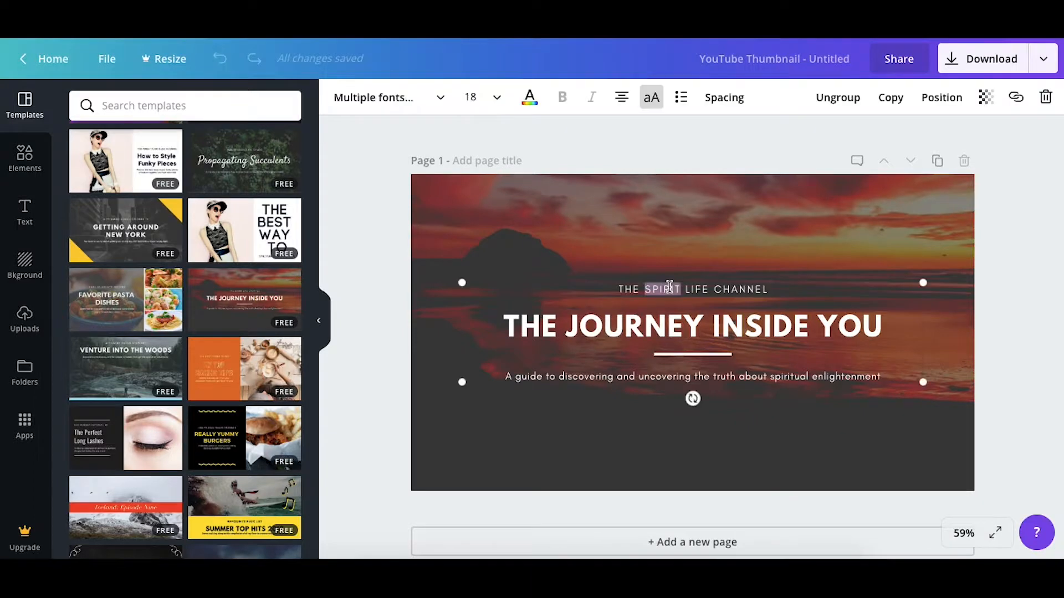
pyautogui.doubleClick(728, 289)
pyautogui.write('PRETTY SUNSETS')
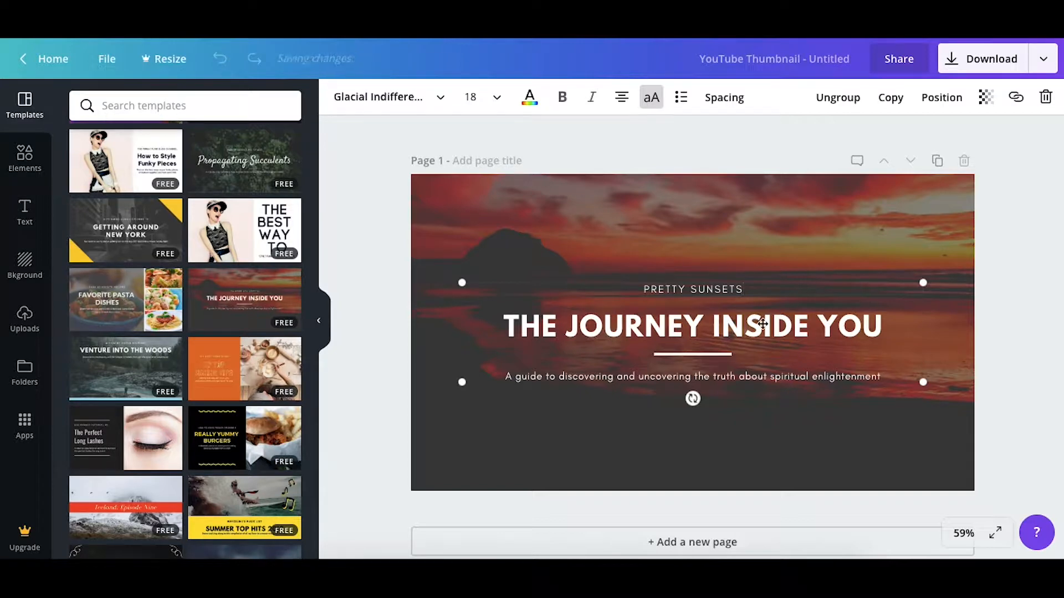
# Replace the main heading text with "PAINTING THE SKY" and deselect the text group
pyautogui.doubleClick(743, 329)
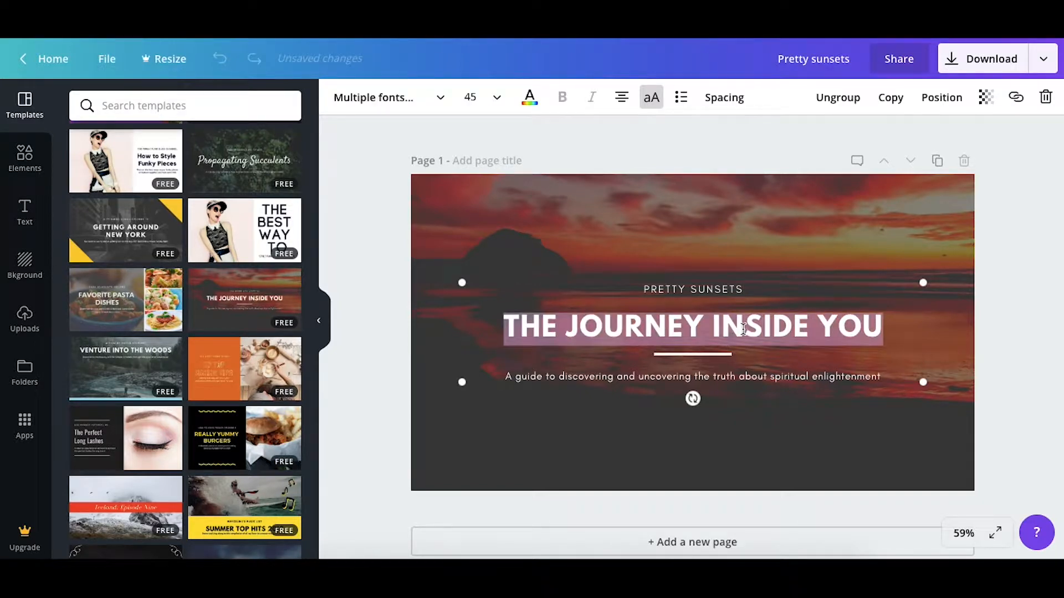
pyautogui.write('PAINTING T')
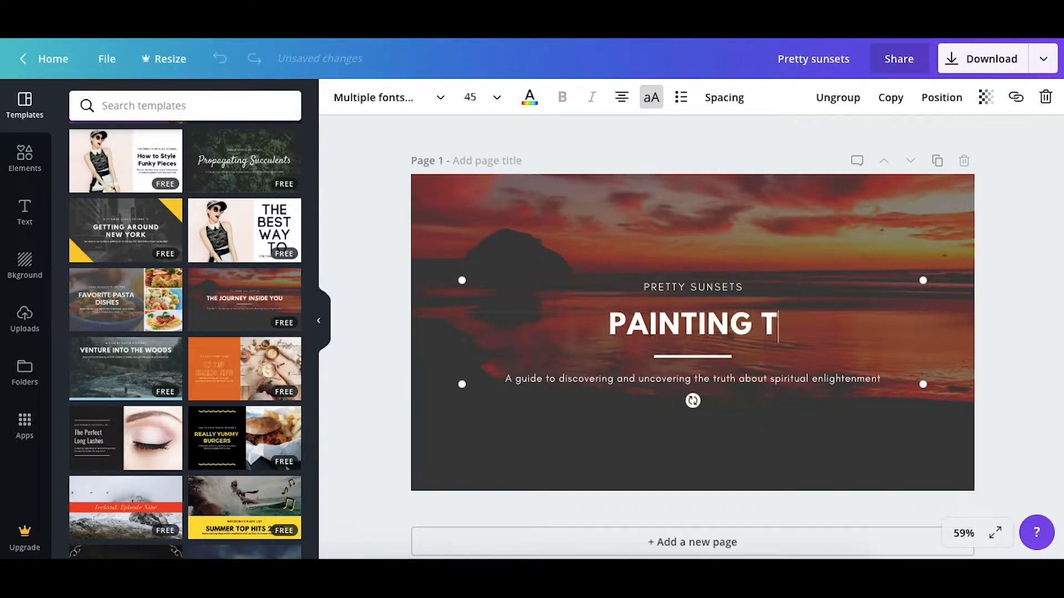
pyautogui.write('HE SKHY')
pyautogui.press('BackSpace')
pyautogui.press('BackSpace')
pyautogui.write('Y')
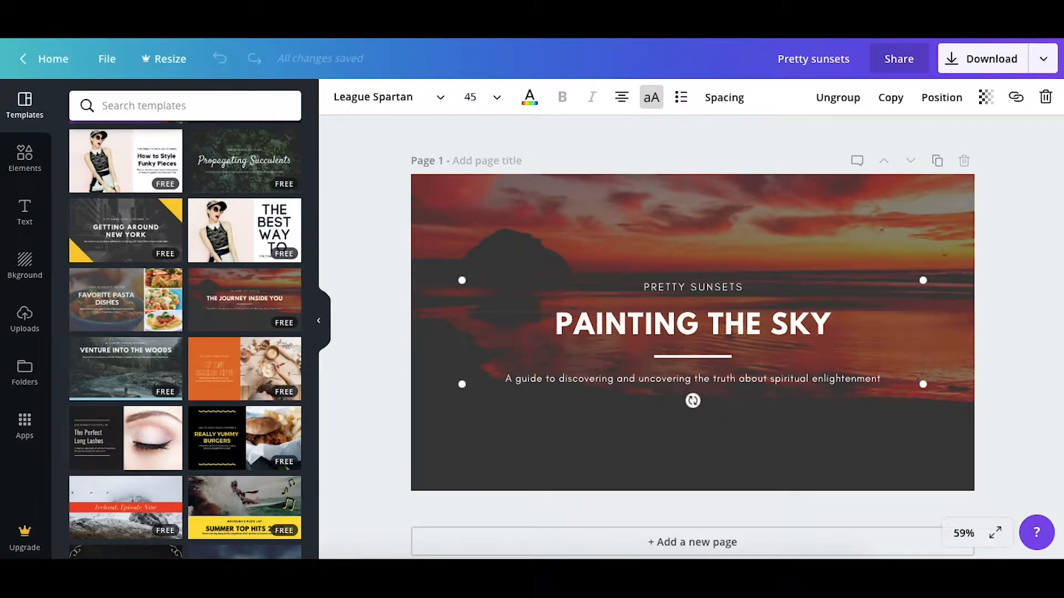
pyautogui.click(1022, 322)
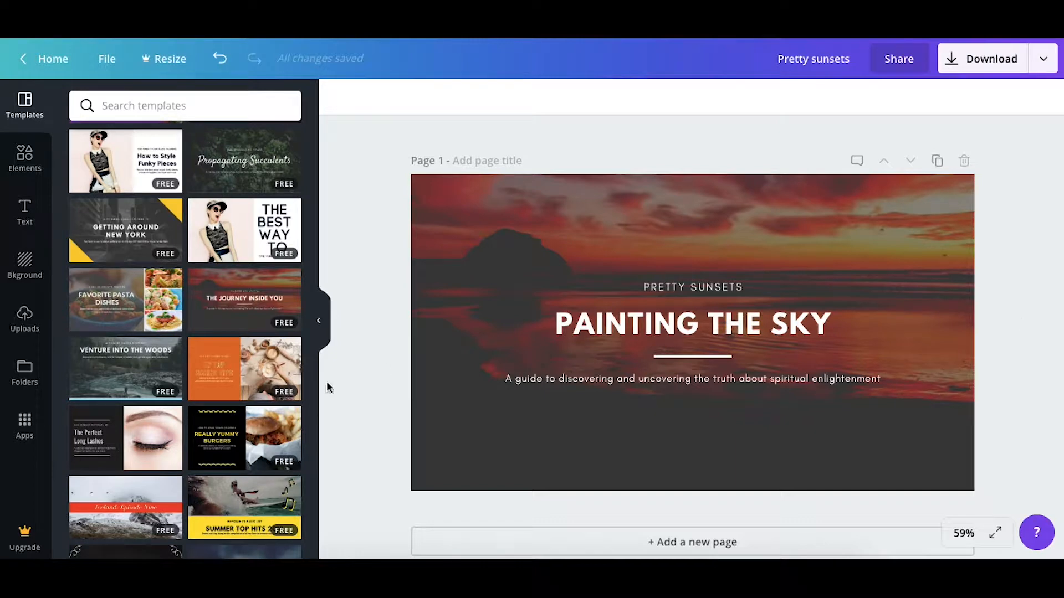
# Show all Music Youtube Thumbnail templates and apply the cassette-tape template "Let's Get Groovy"
pyautogui.scroll(-3, 223, 446)
pyautogui.scroll(15, 223, 447)
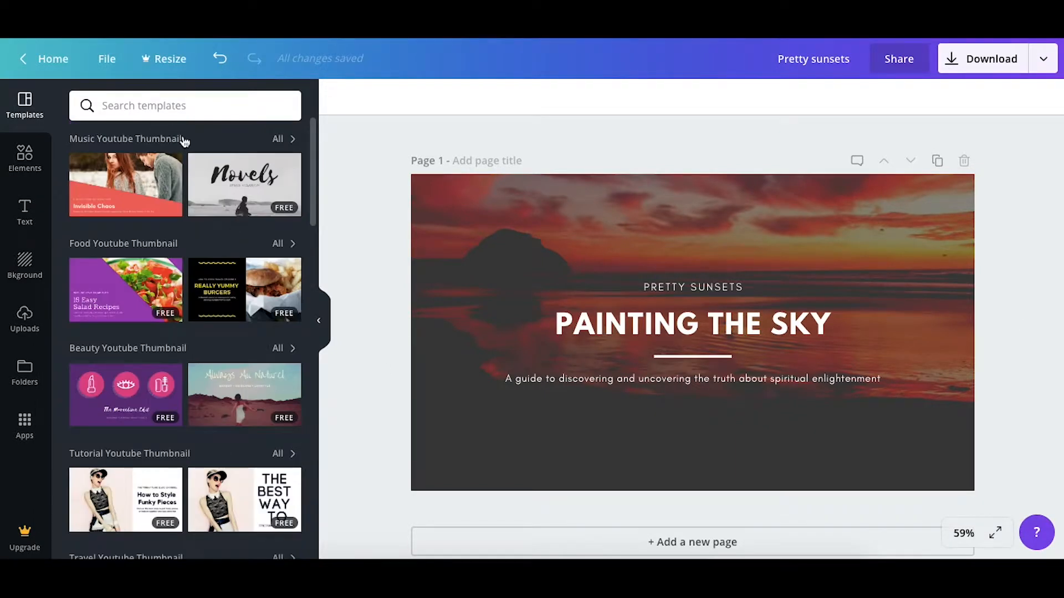
pyautogui.click(277, 139)
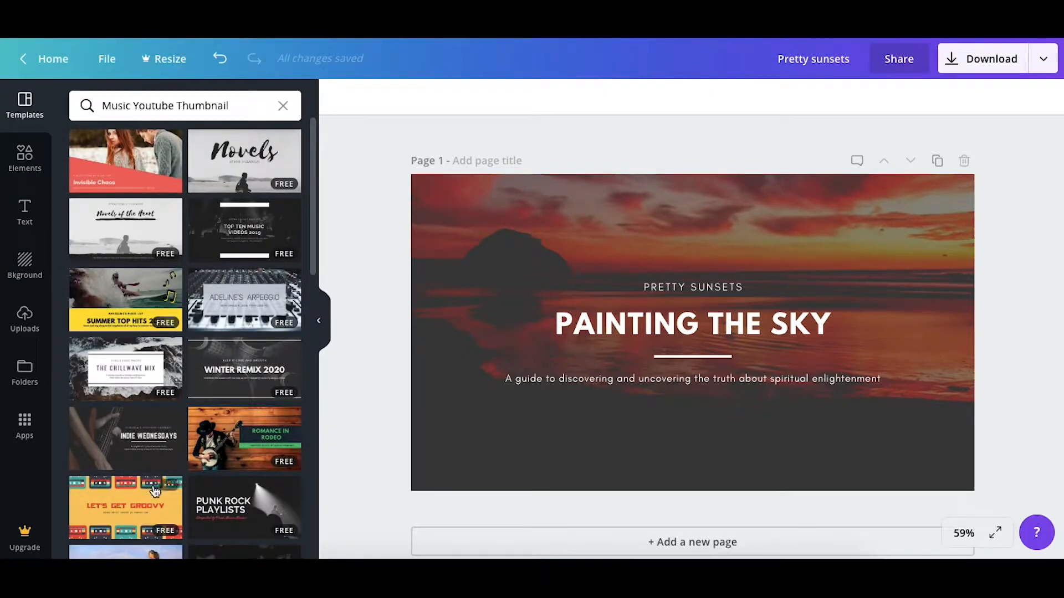
pyautogui.click(121, 503)
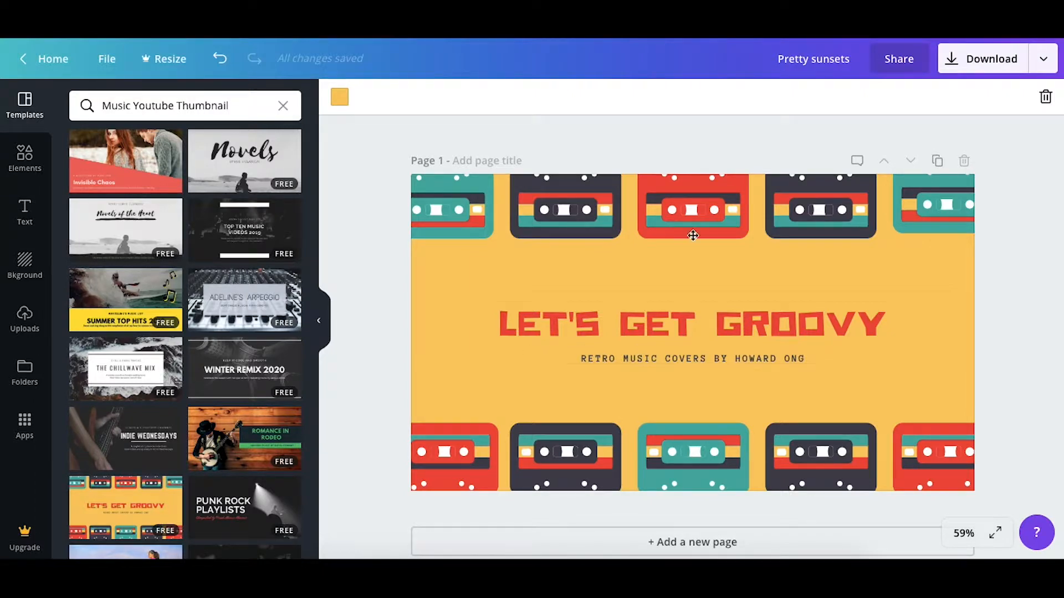
# Clear the music category, show all Beauty Youtube Thumbnail templates and apply the "Sunny Makeup" template
pyautogui.click(283, 106)
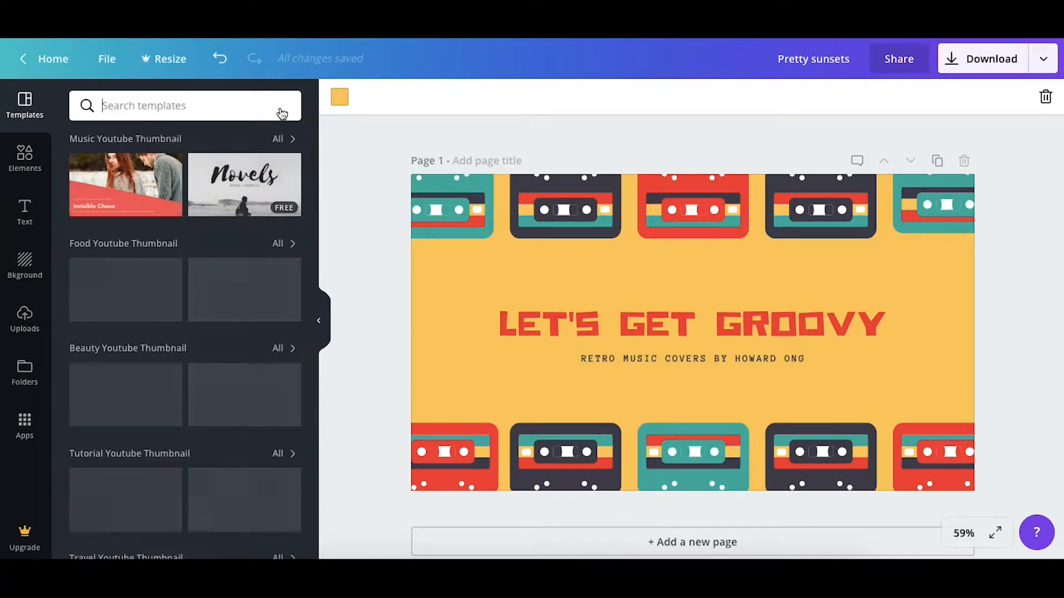
pyautogui.scroll(-1, 205, 340)
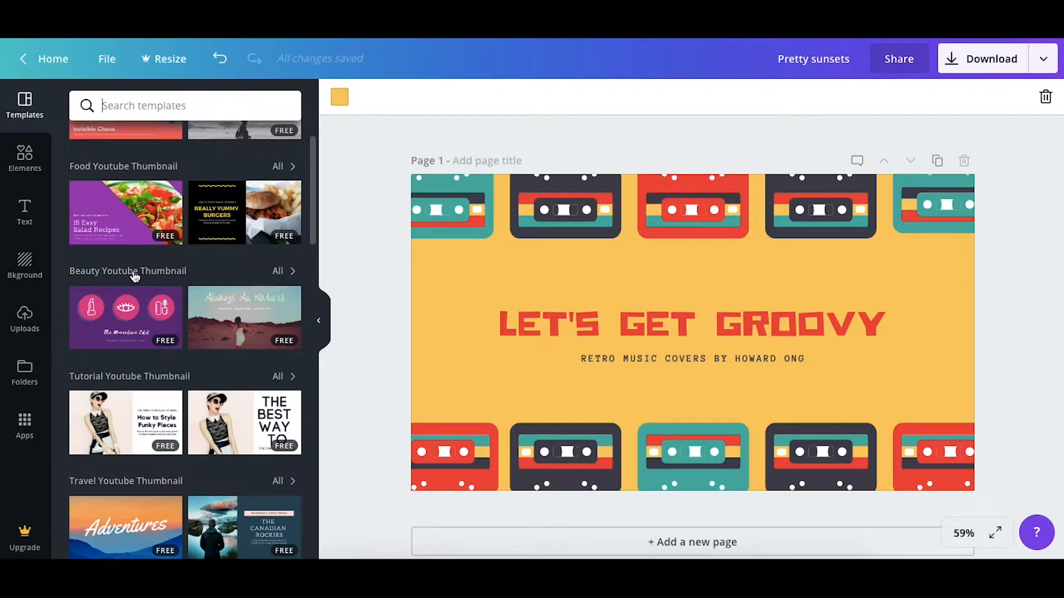
pyautogui.click(281, 275)
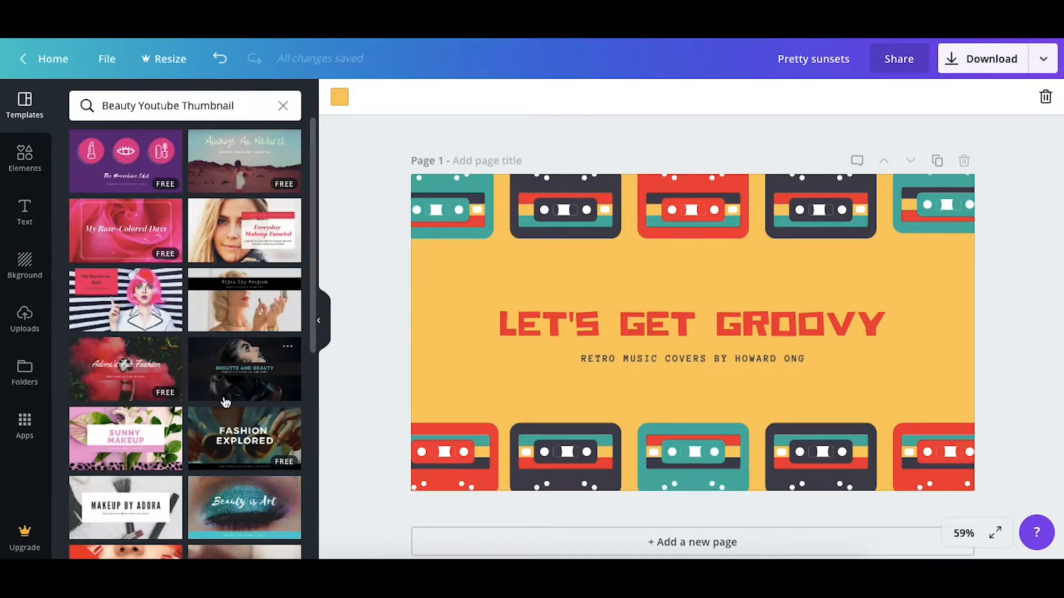
pyautogui.scroll(-6, 222, 415)
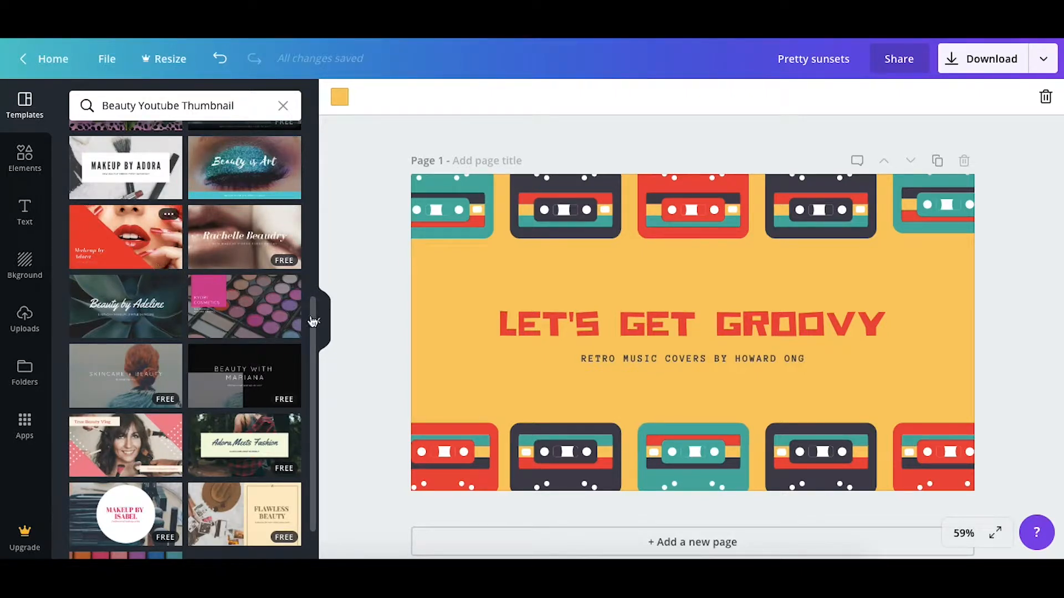
pyautogui.scroll(-1, 238, 486)
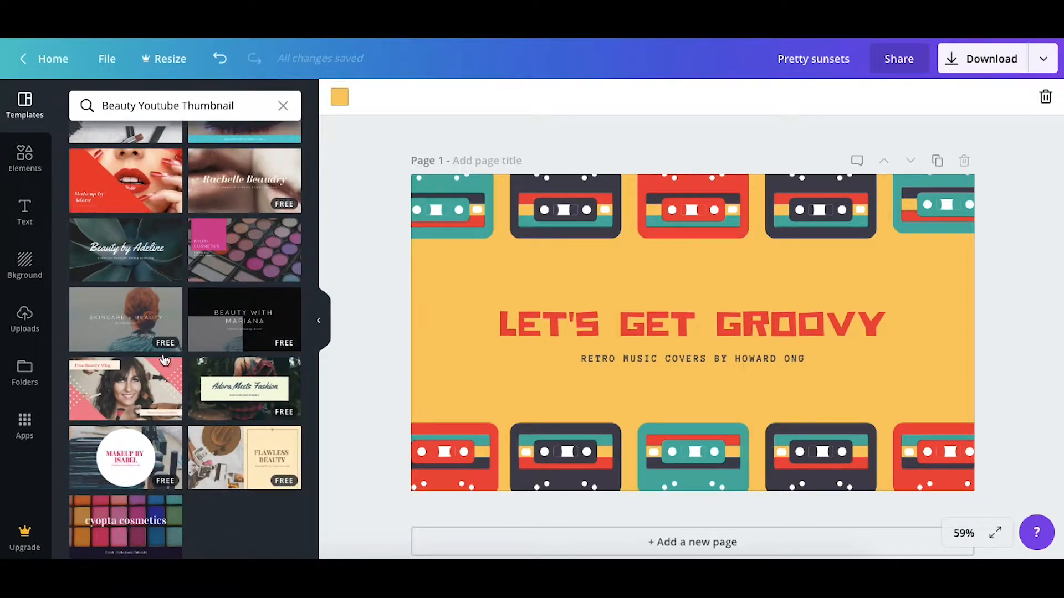
pyautogui.scroll(-8, 186, 253)
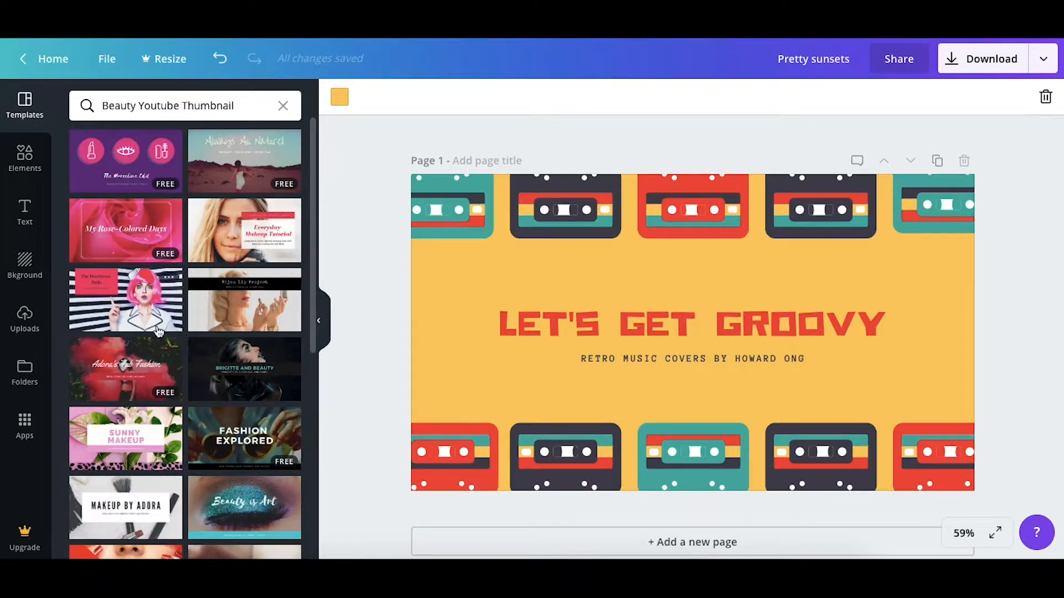
pyautogui.scroll(-2, 227, 406)
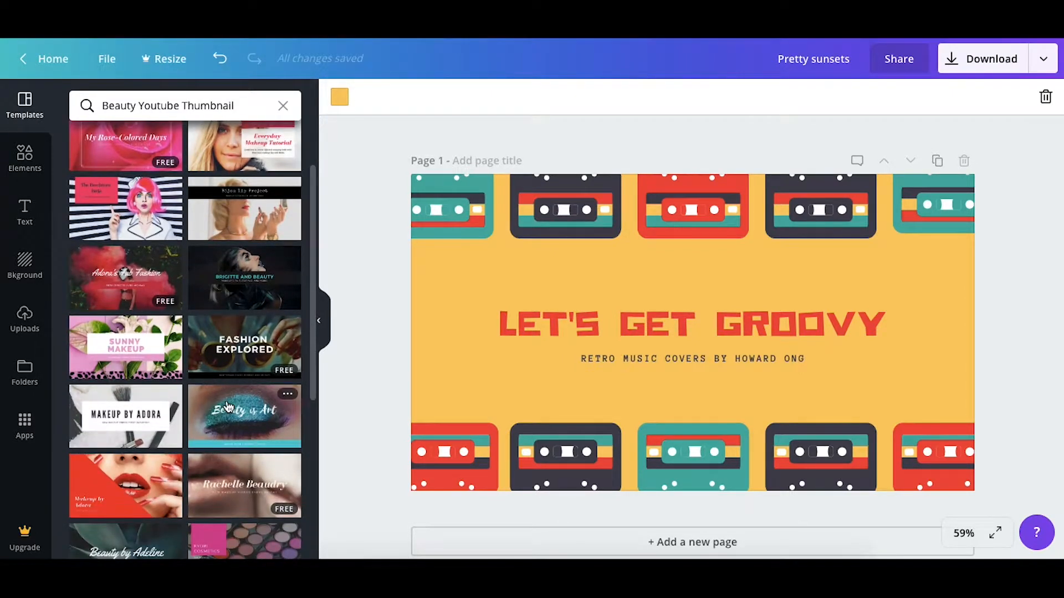
pyautogui.click(150, 366)
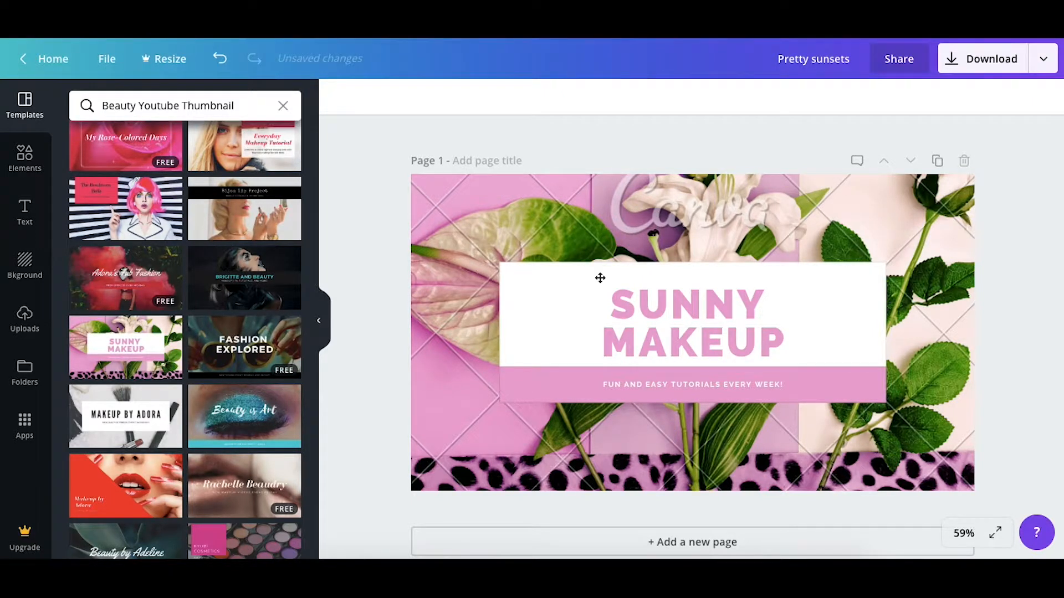
# Look through the free background images, gradients and patterns available for the blank thumbnail page
pyautogui.click(31, 275)
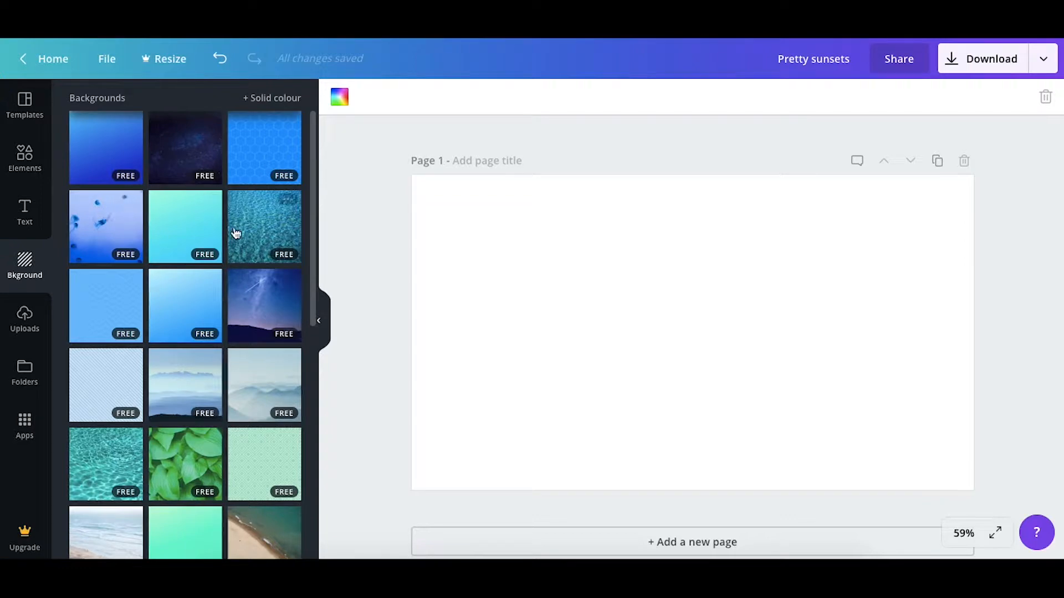
pyautogui.scroll(-2, 235, 238)
pyautogui.scroll(-15, 235, 247)
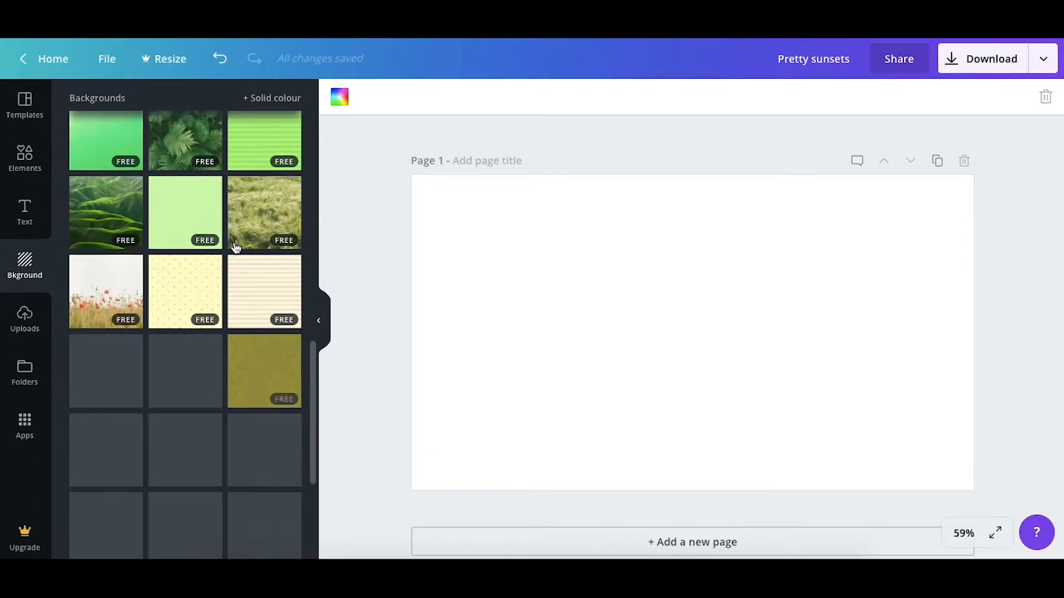
pyautogui.scroll(-12, 207, 400)
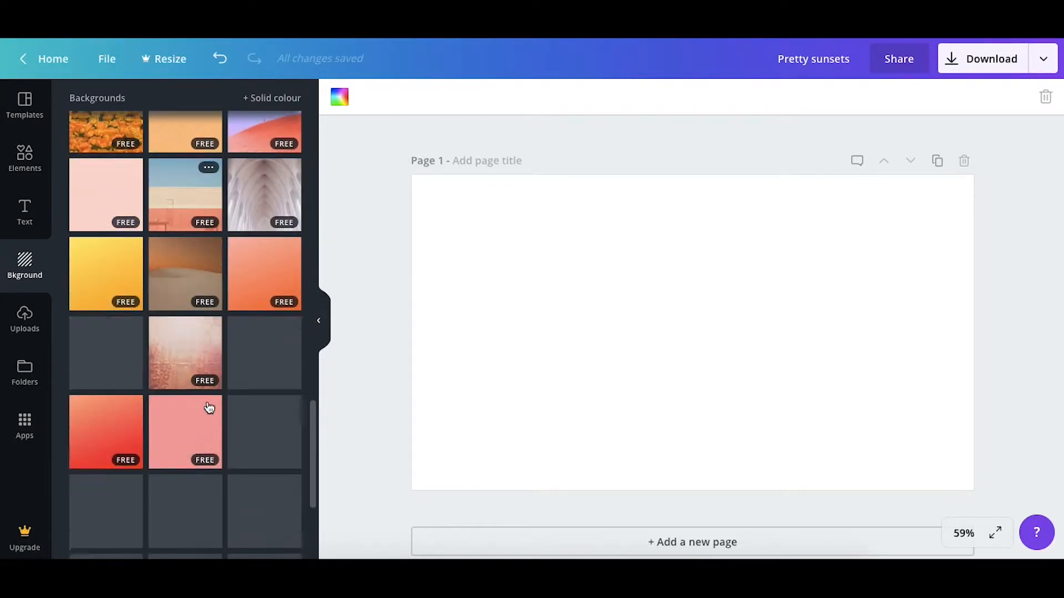
pyautogui.scroll(-5, 209, 409)
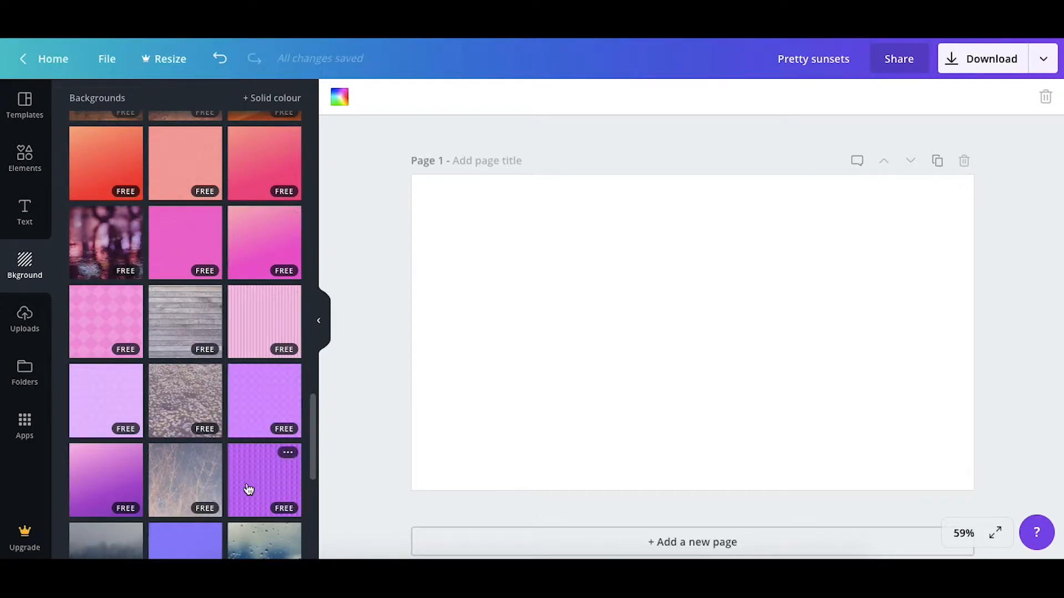
pyautogui.scroll(-3, 248, 491)
pyautogui.scroll(-8, 247, 484)
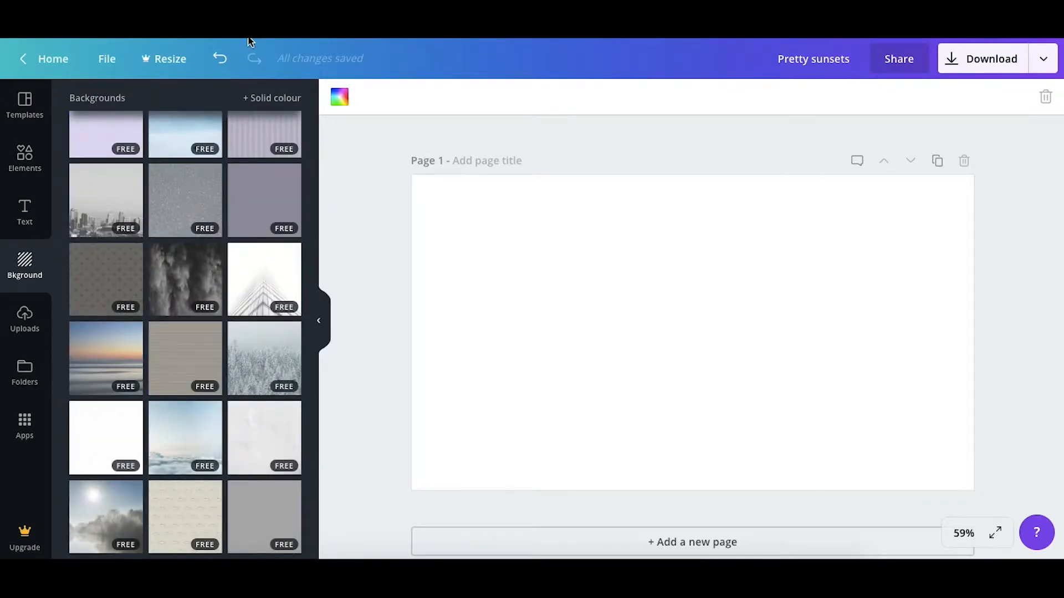
pyautogui.scroll(1, 216, 180)
pyautogui.scroll(7, 216, 180)
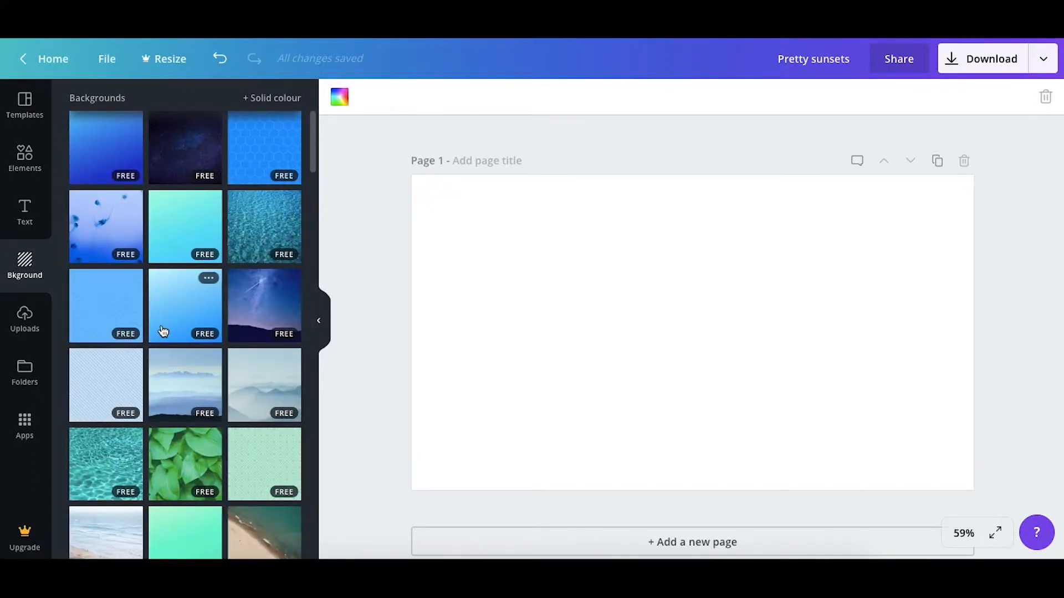
pyautogui.scroll(4, 209, 277)
pyautogui.scroll(-15, 164, 330)
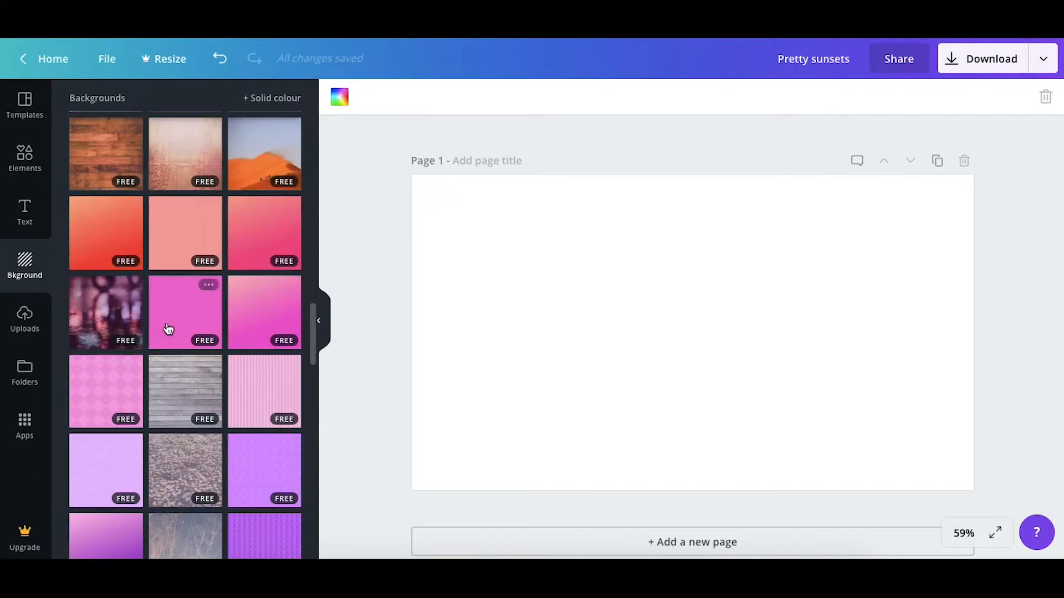
pyautogui.scroll(-10, 250, 465)
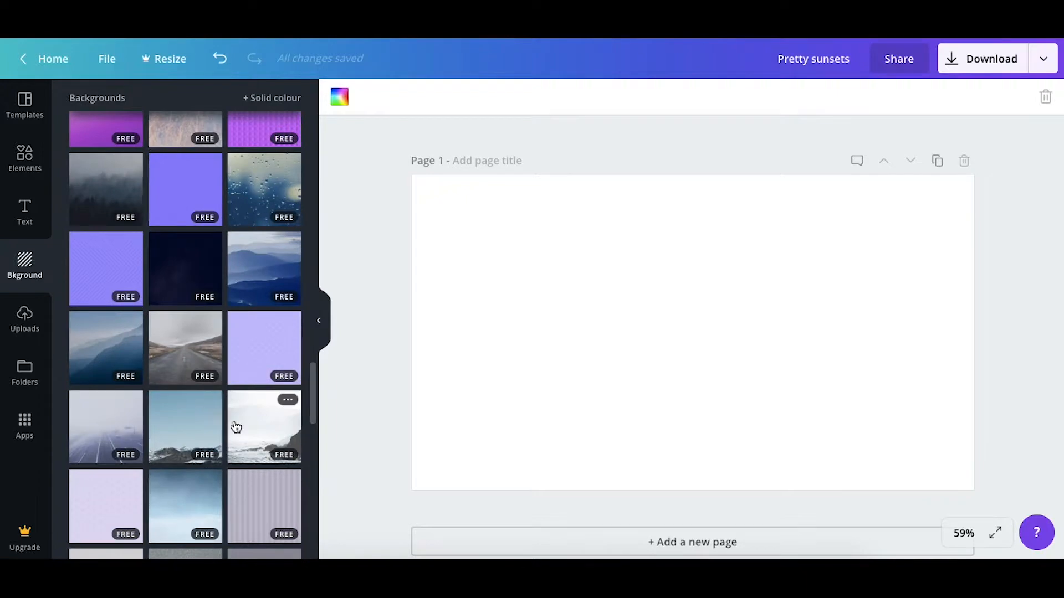
pyautogui.scroll(-10, 209, 475)
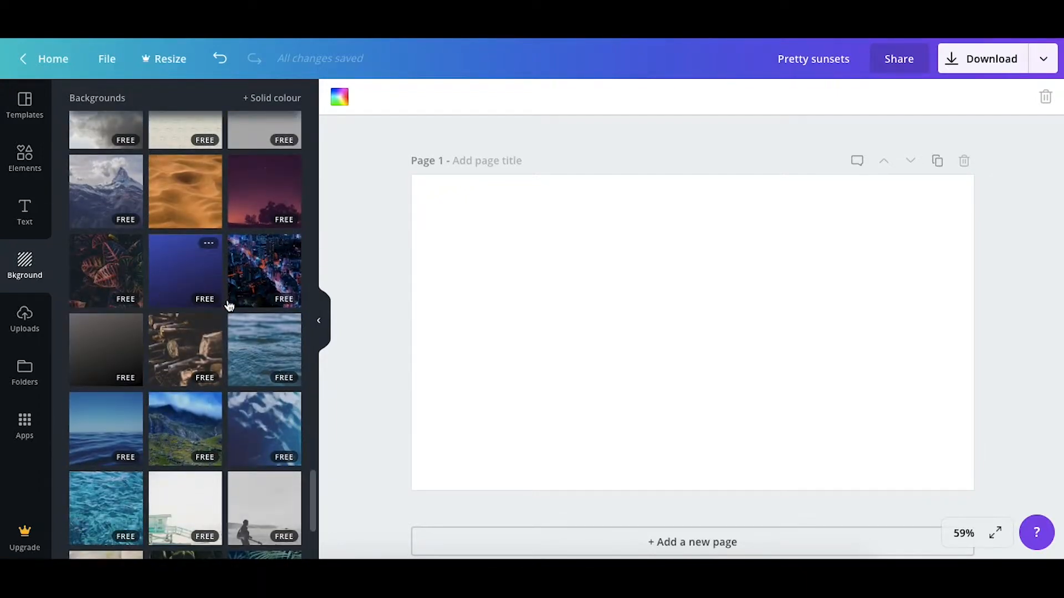
pyautogui.scroll(-3, 171, 387)
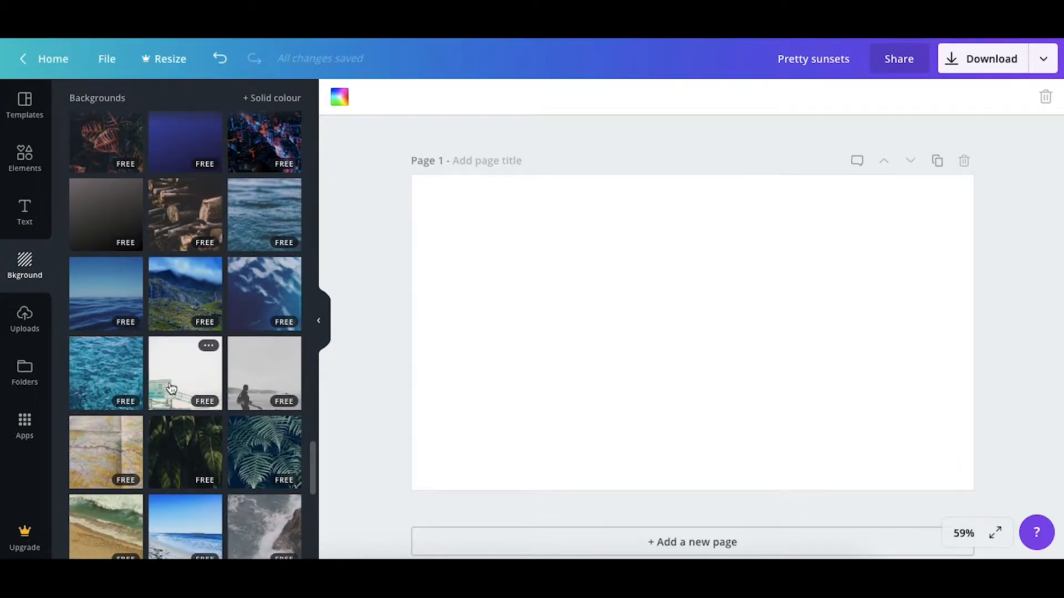
# Try the folded map, the night city and the snowy mountain photos as the page background
pyautogui.scroll(-4, 171, 388)
pyautogui.click(106, 227)
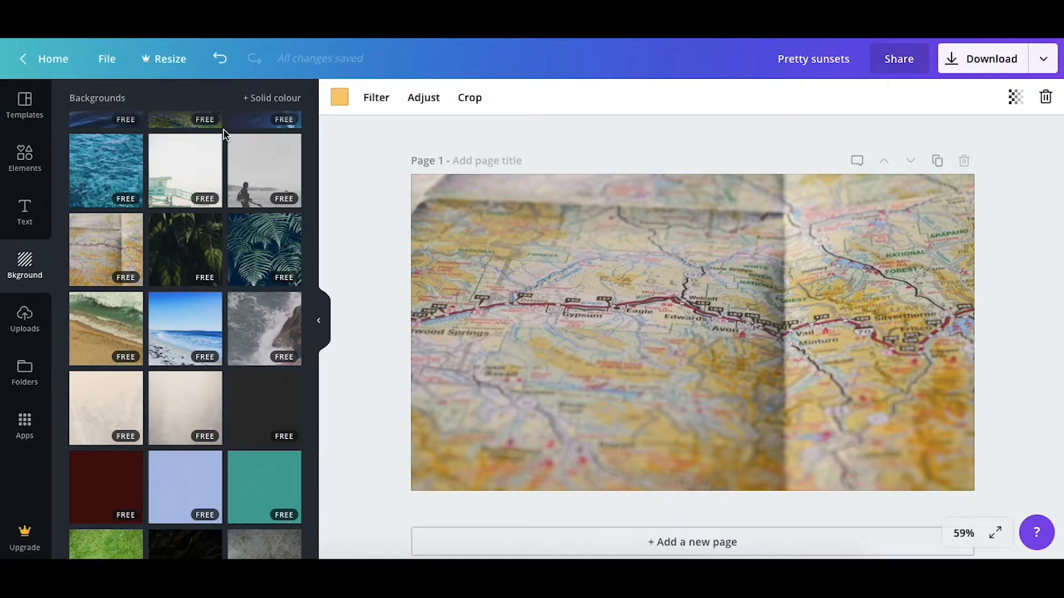
pyautogui.scroll(5, 197, 231)
pyautogui.click(251, 213)
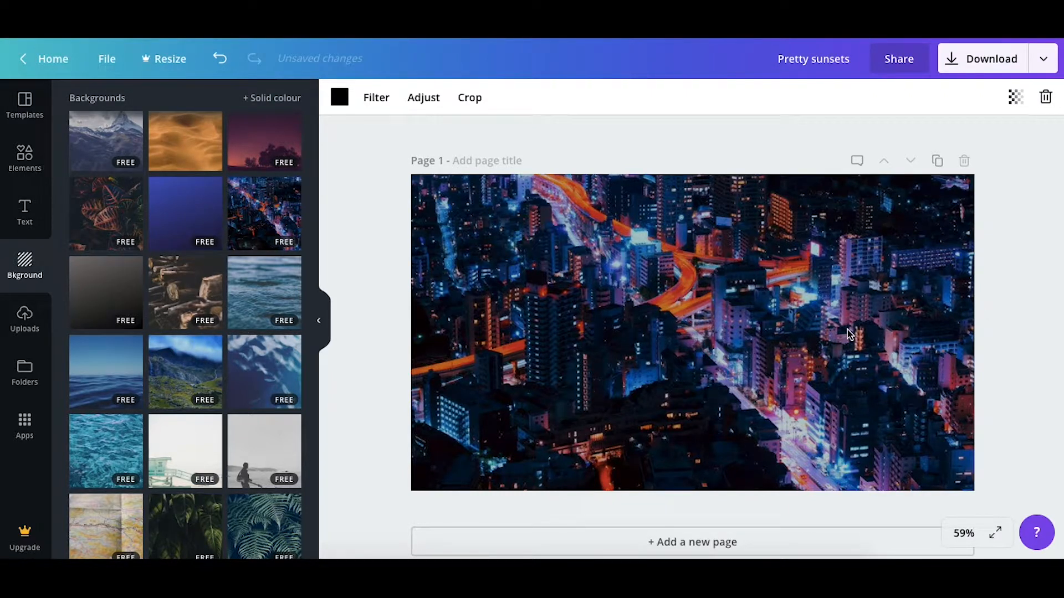
pyautogui.scroll(4, 227, 214)
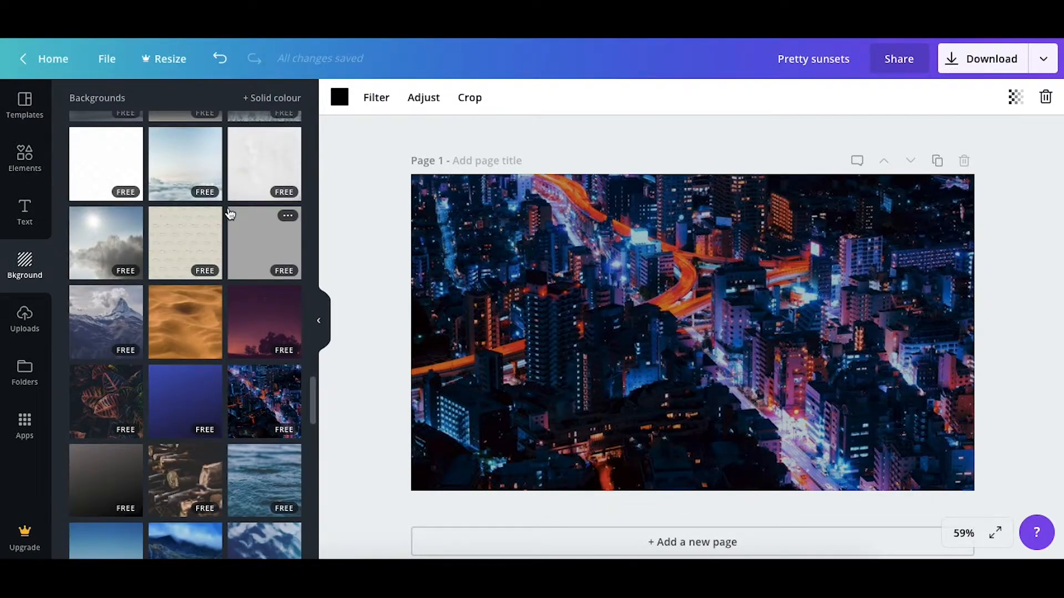
pyautogui.click(109, 363)
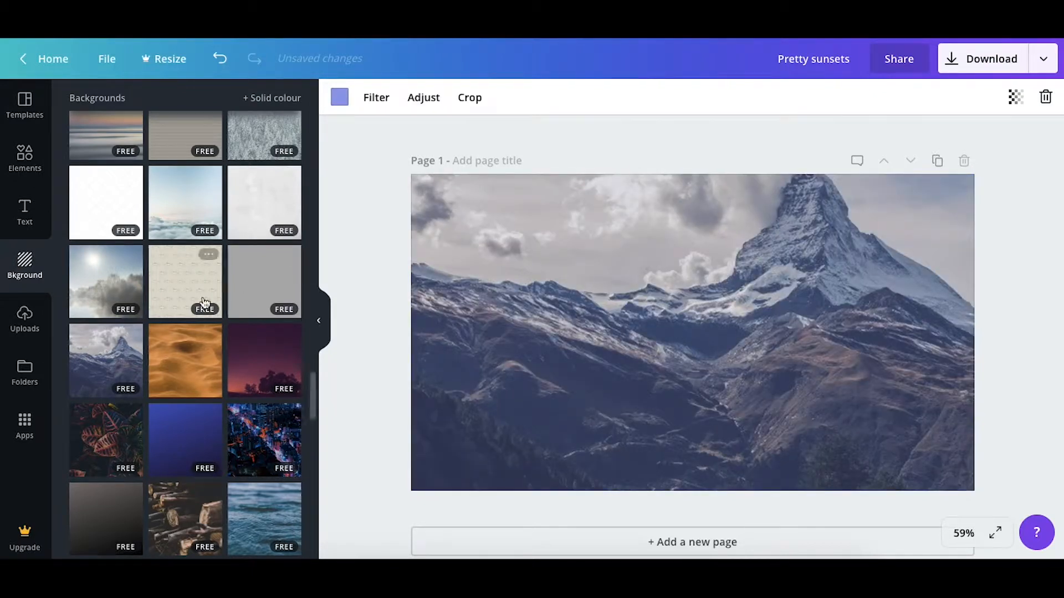
# Try the fish pattern, the dotted lattice, the taupe stripes and the grey city skyline as the page background
pyautogui.click(160, 293)
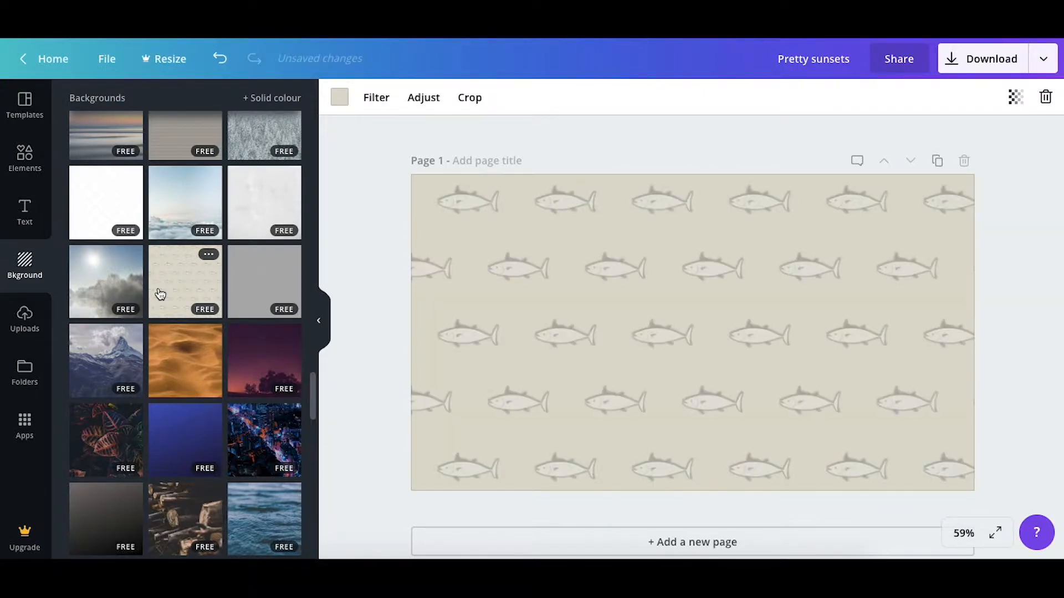
pyautogui.click(111, 214)
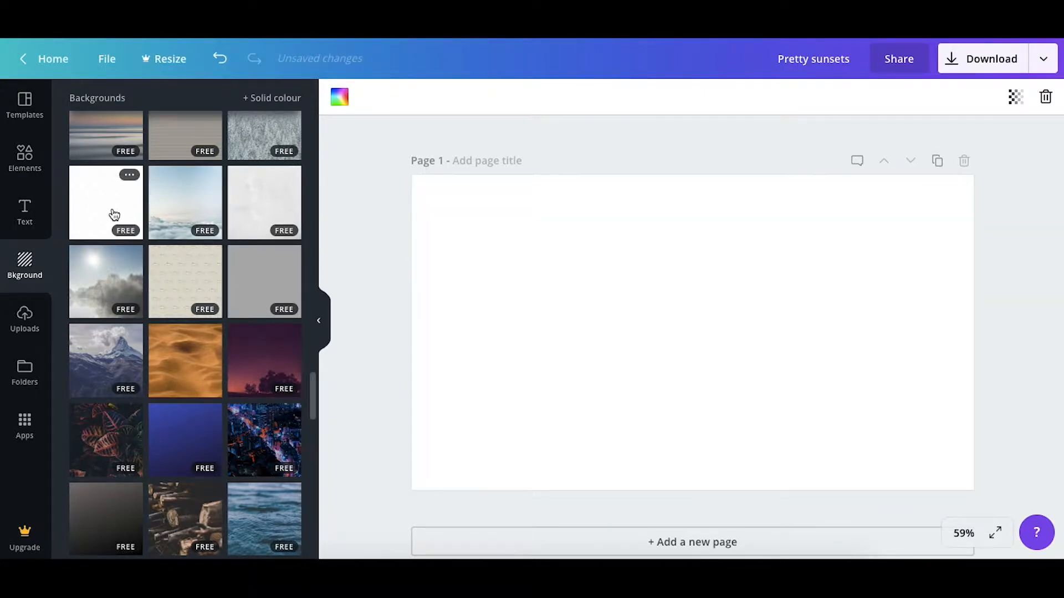
pyautogui.scroll(-2, 114, 214)
pyautogui.scroll(4, 178, 227)
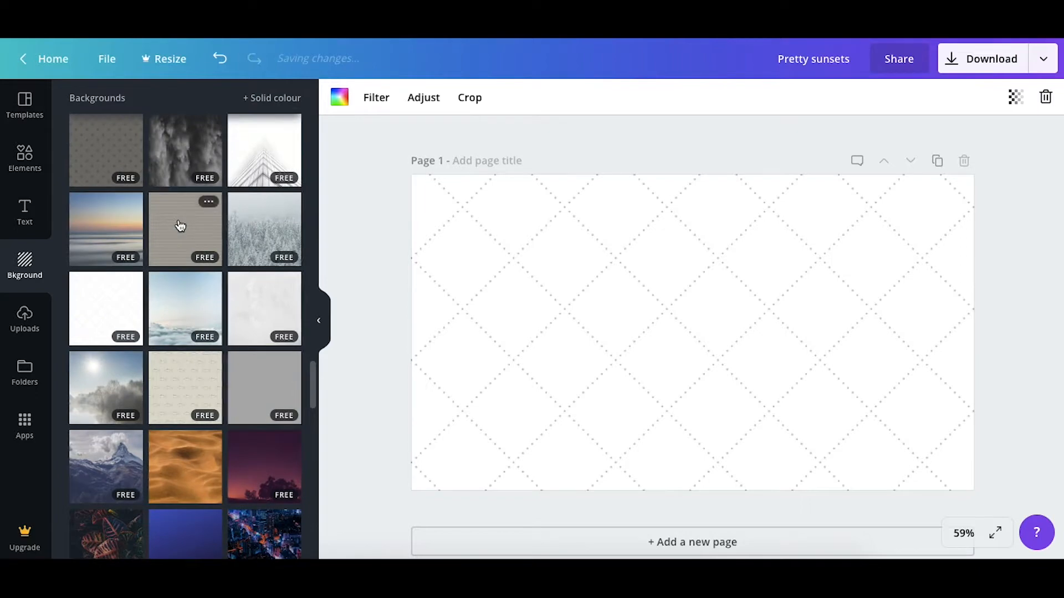
pyautogui.click(184, 318)
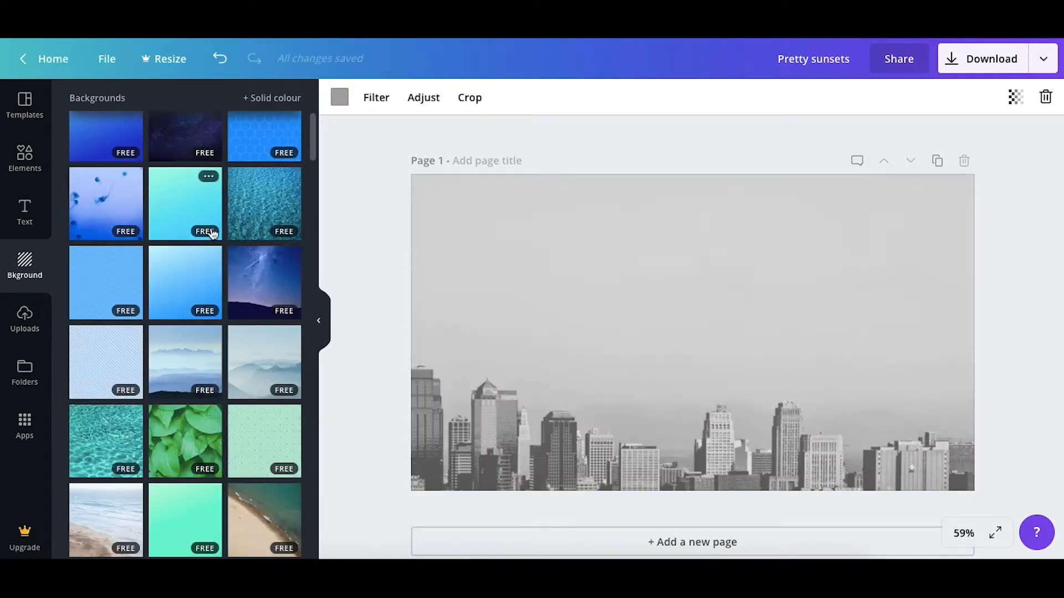
pyautogui.scroll(1, 213, 234)
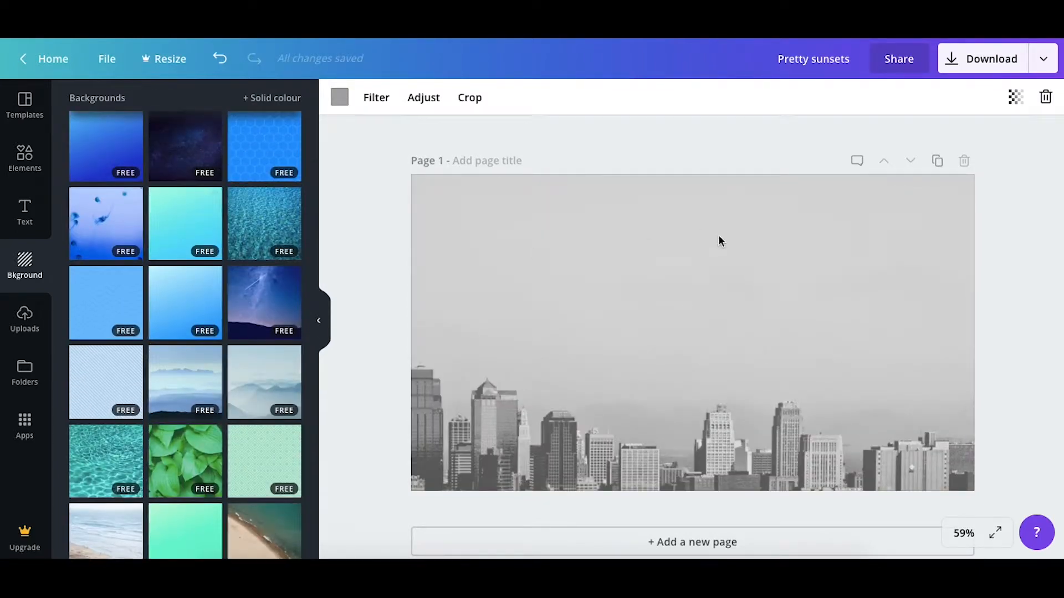
# Add the uploaded teal water photo and enlarge it to fill the whole page as its background
pyautogui.click(43, 337)
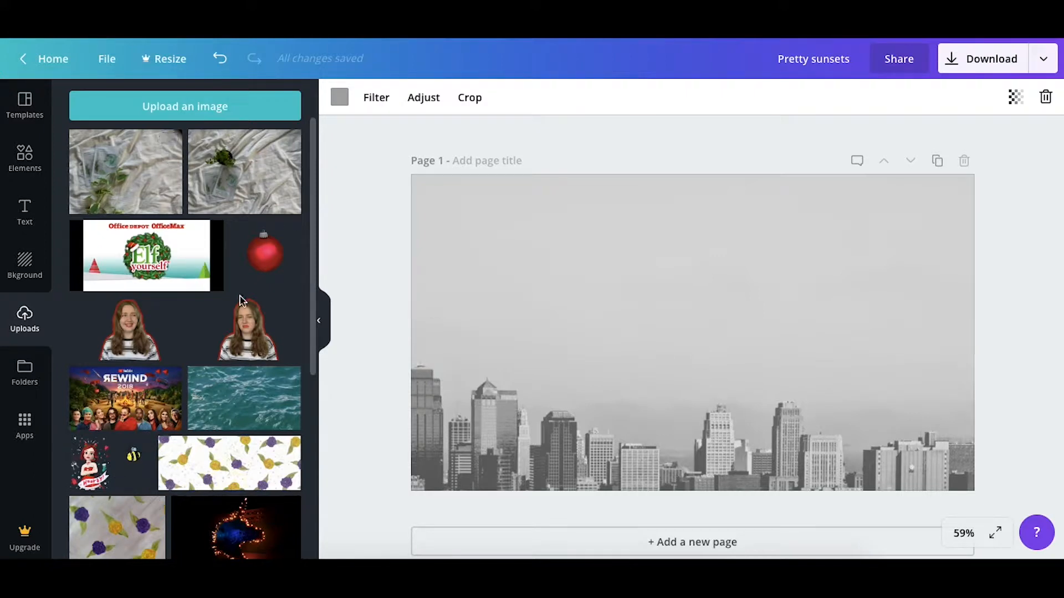
pyautogui.click(238, 422)
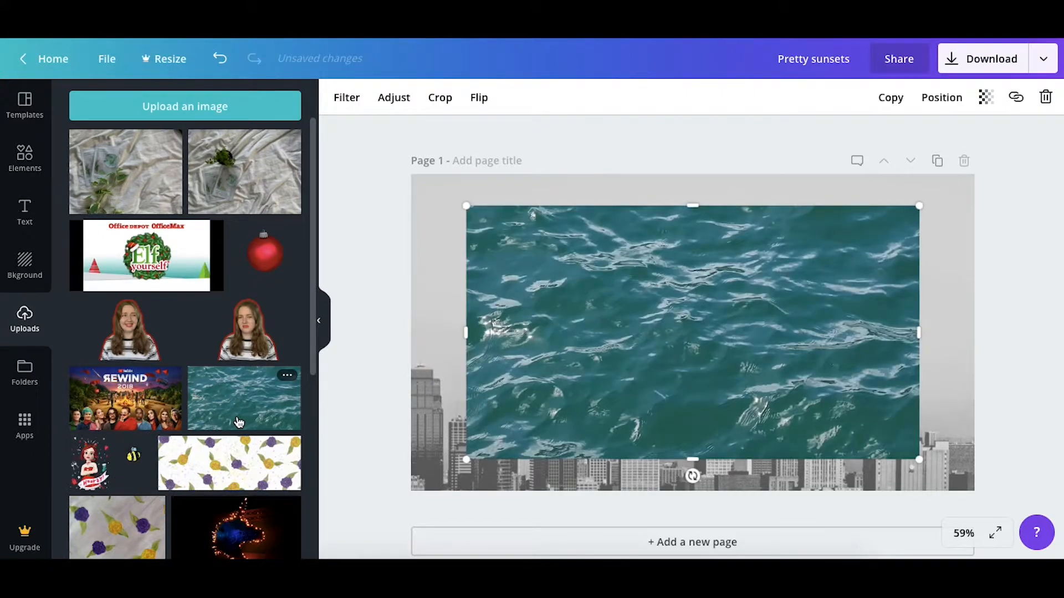
pyautogui.moveTo(646, 277); pyautogui.dragTo(611, 261)
pyautogui.moveTo(854, 430); pyautogui.dragTo(978, 500)
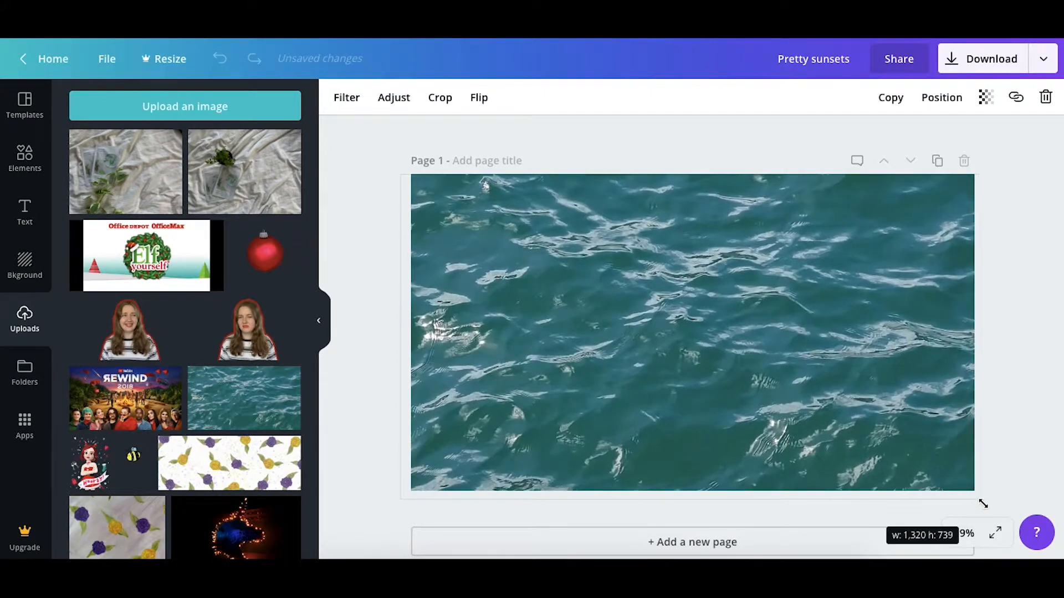
pyautogui.click(1022, 381)
pyautogui.click(746, 303)
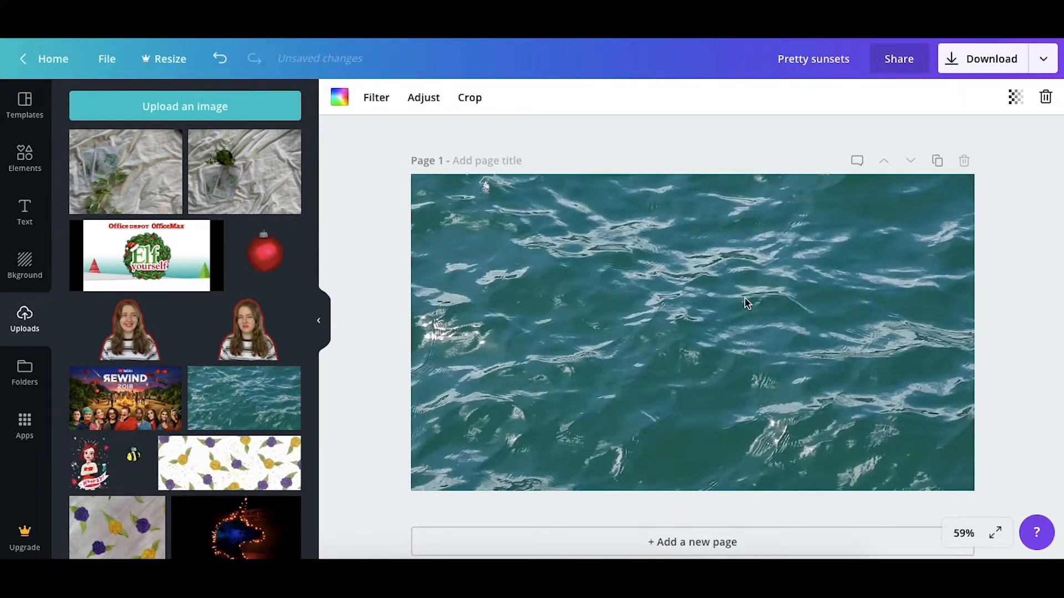
pyautogui.click(1031, 298)
# Add the "gilby's FRESH AQUA SUMMIT" text combination and move it to the centre of the page
pyautogui.click(36, 214)
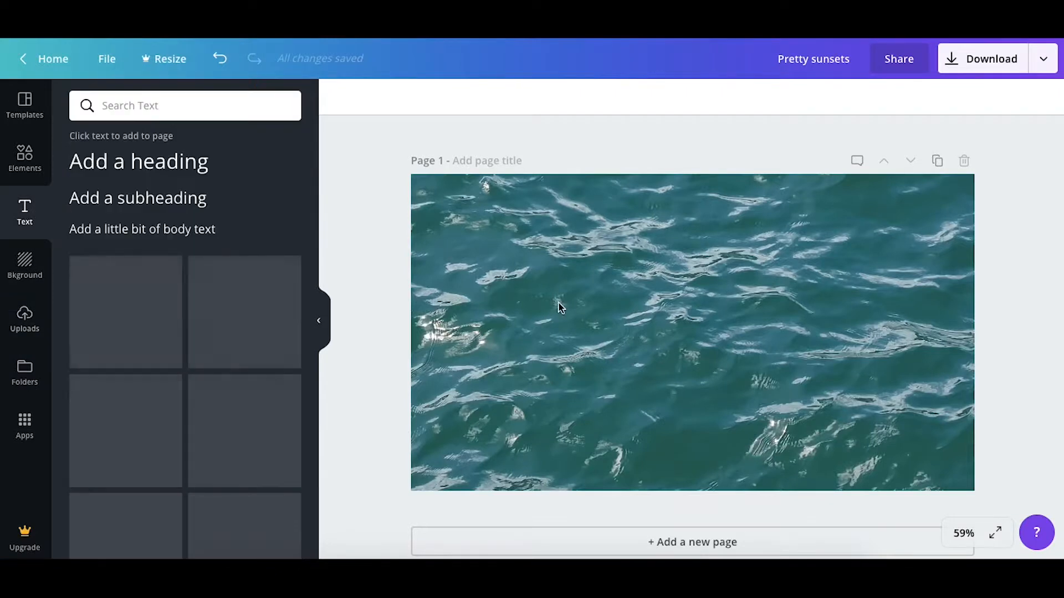
pyautogui.click(126, 382)
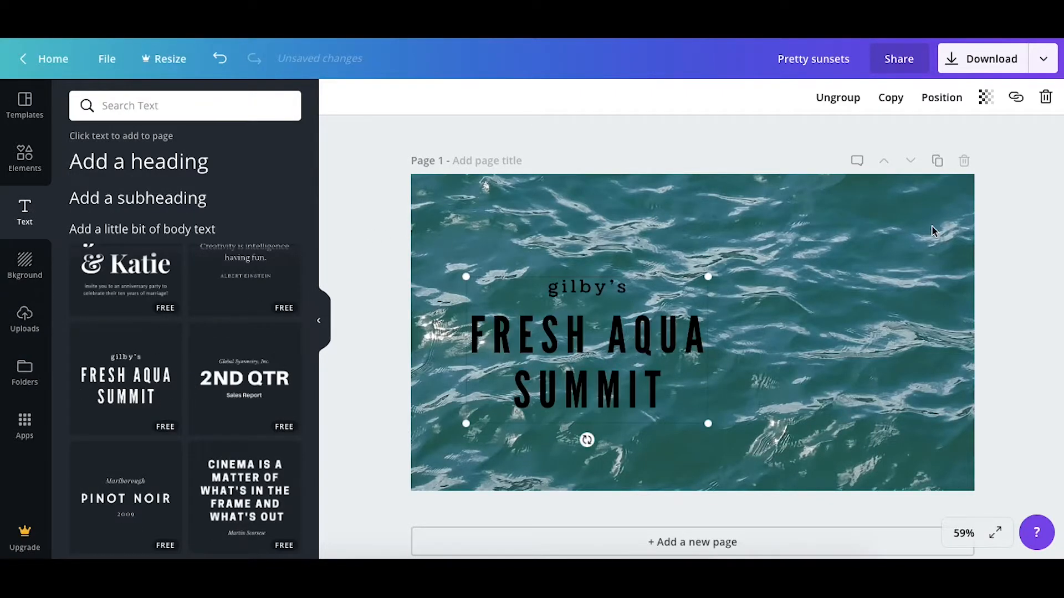
pyautogui.moveTo(631, 322); pyautogui.dragTo(737, 304)
pyautogui.click(988, 308)
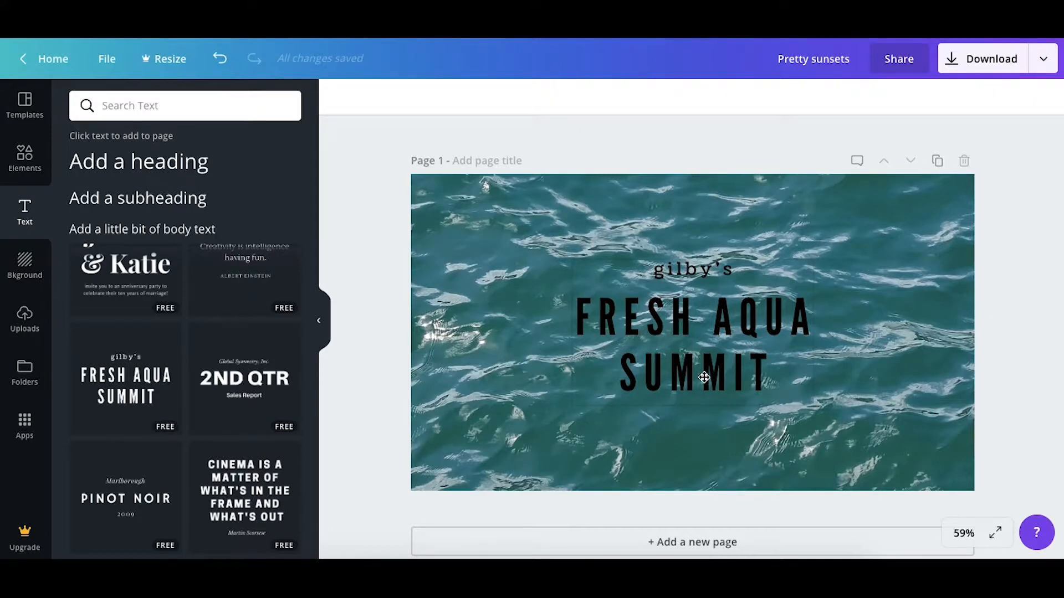
pyautogui.click(846, 296)
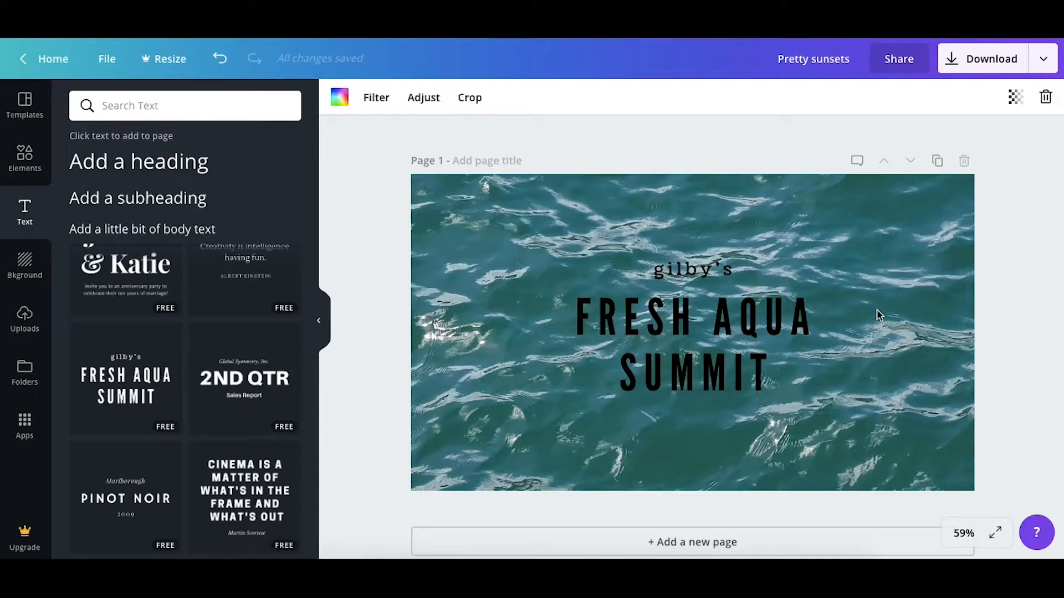
# Delete the "FRESH AQUA SUMMIT" heading element from the page
pyautogui.click(754, 308)
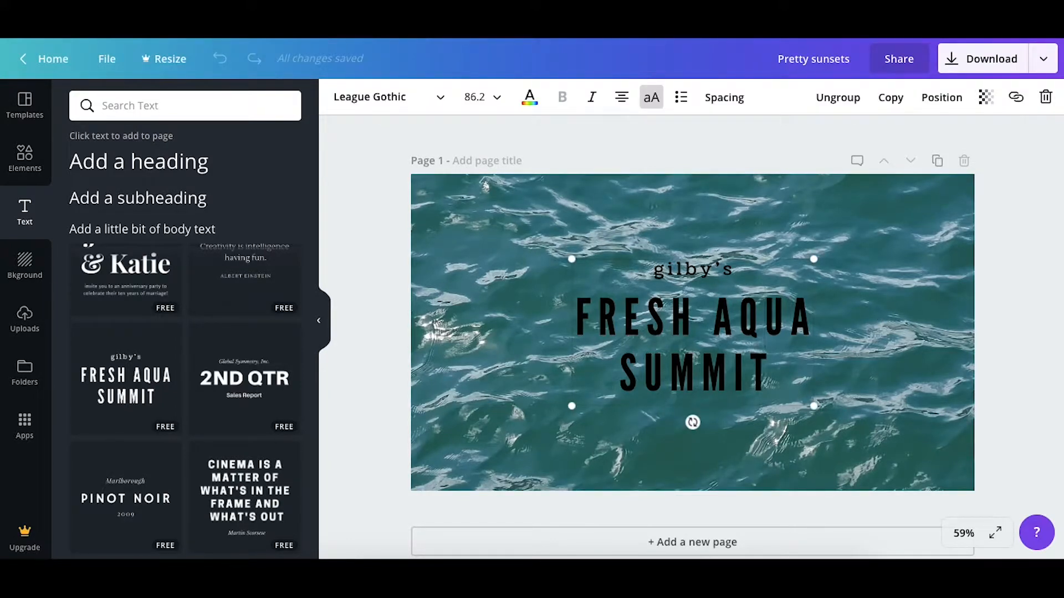
pyautogui.click(1045, 97)
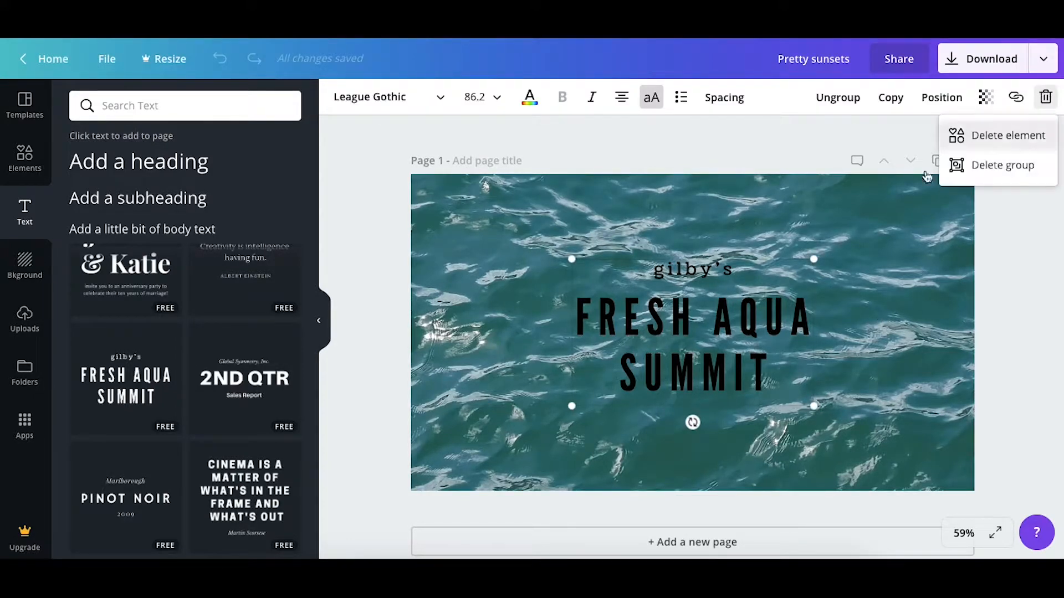
pyautogui.click(997, 145)
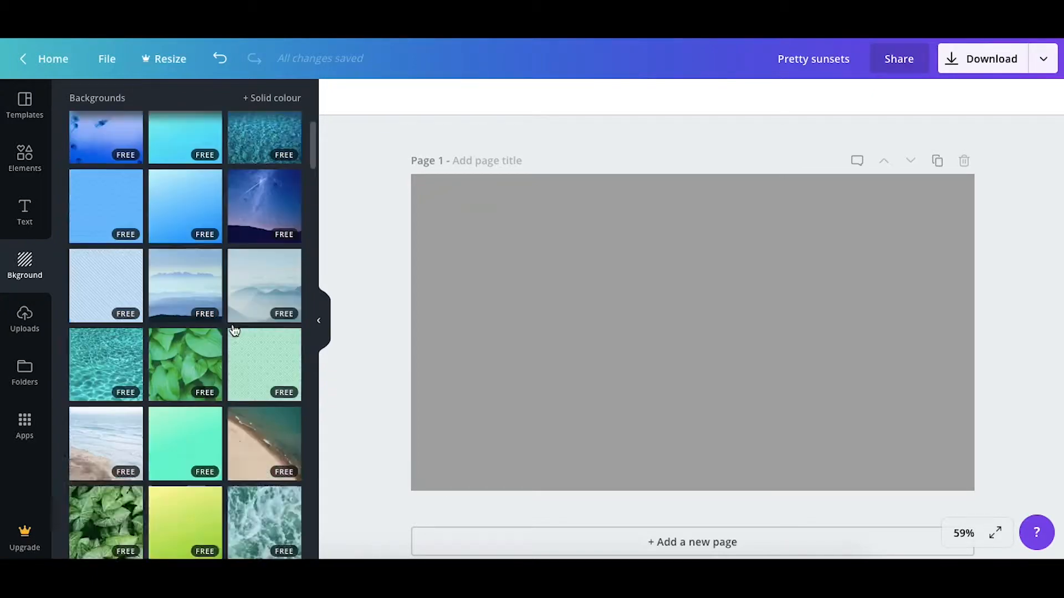
# Look through the free backgrounds again, from coloured gradients and patterns to landscape photos
pyautogui.scroll(-5, 244, 321)
pyautogui.scroll(-15, 232, 329)
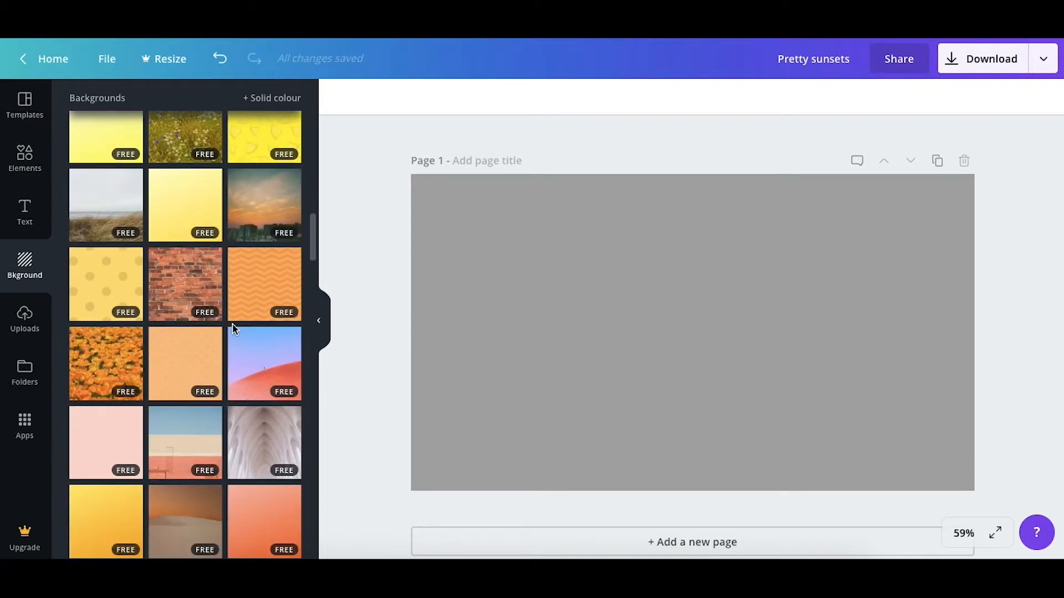
pyautogui.scroll(-10, 135, 433)
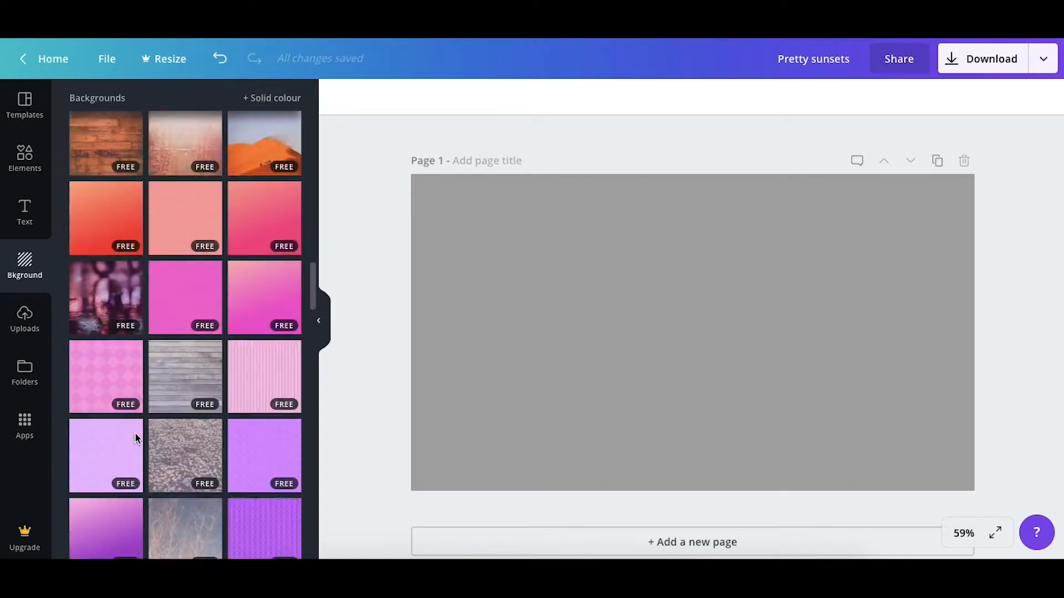
pyautogui.scroll(-10, 135, 436)
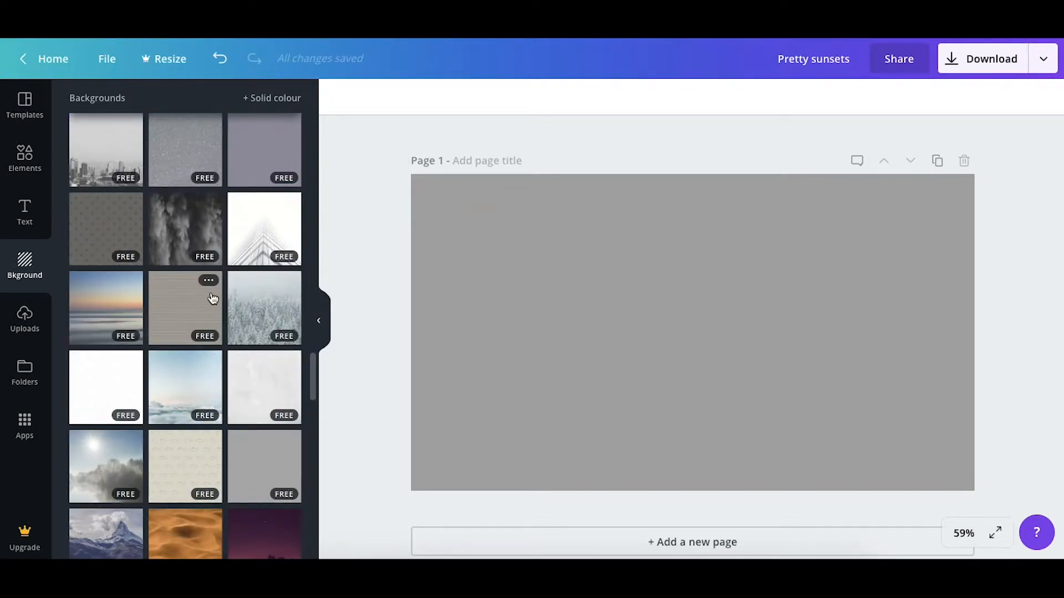
pyautogui.scroll(-15, 212, 298)
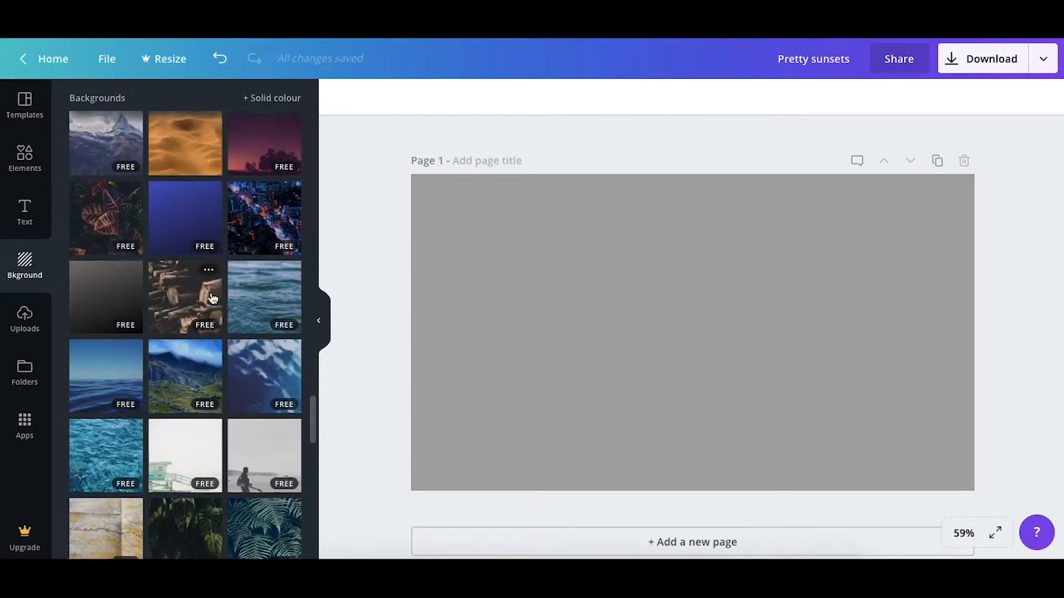
pyautogui.scroll(5, 212, 298)
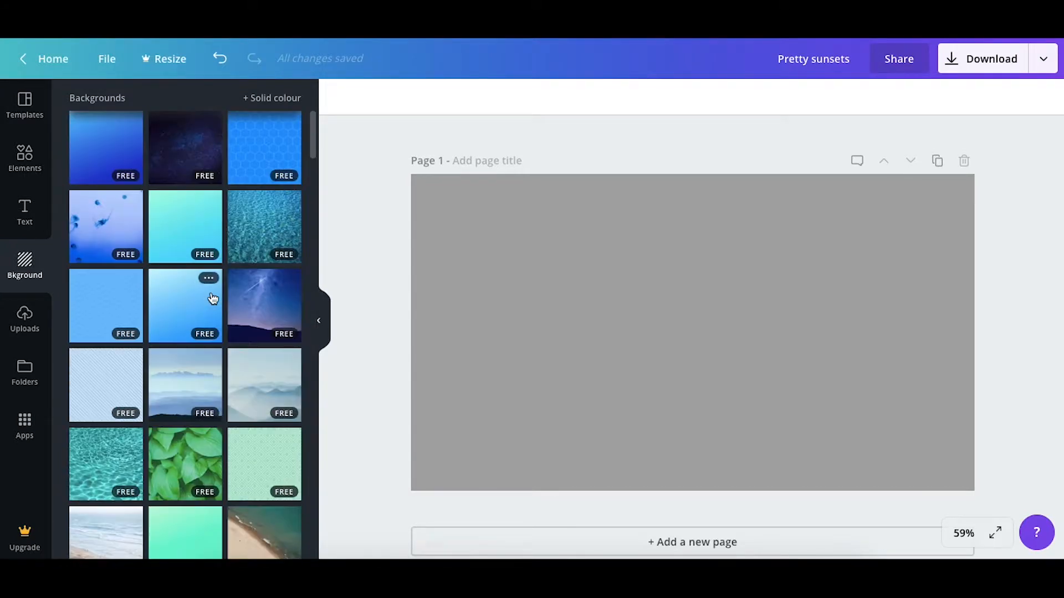
# Look through the stock photo categories available among the elements, from Christmas to Fashion
pyautogui.click(25, 157)
pyautogui.click(164, 144)
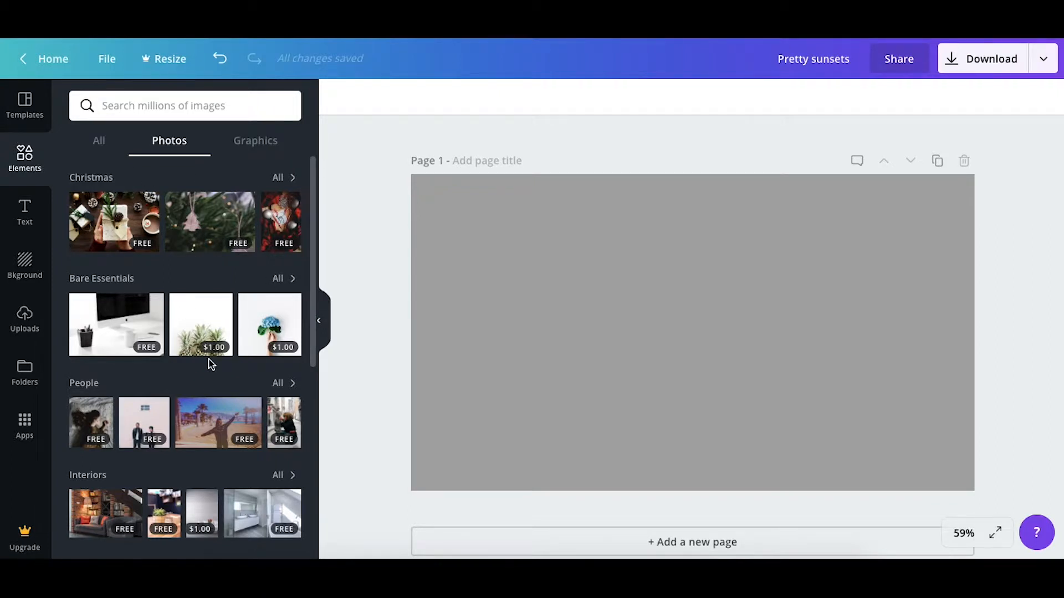
pyautogui.scroll(-3, 174, 391)
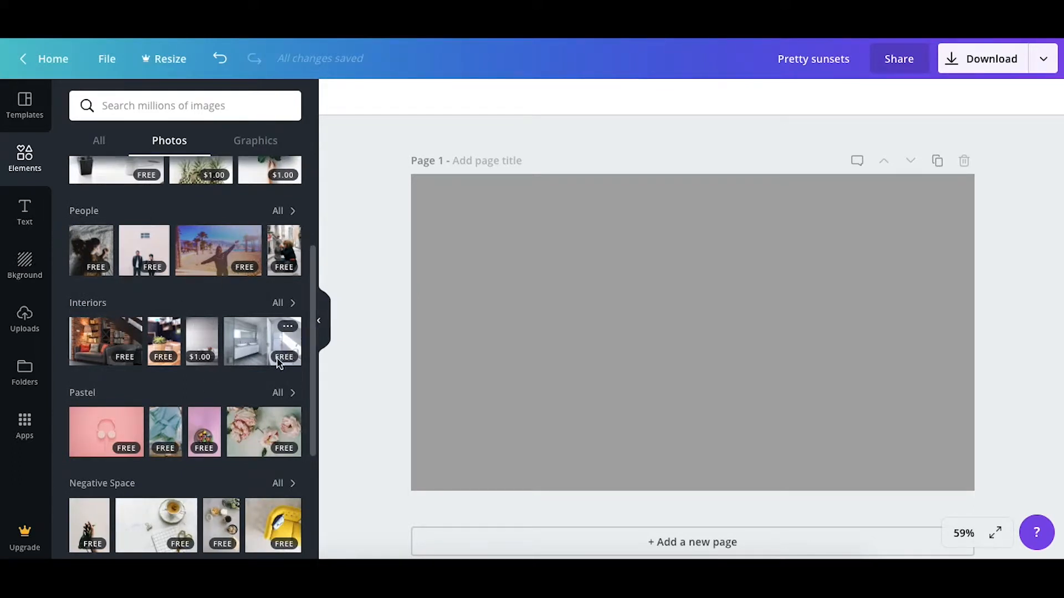
pyautogui.scroll(-2, 261, 377)
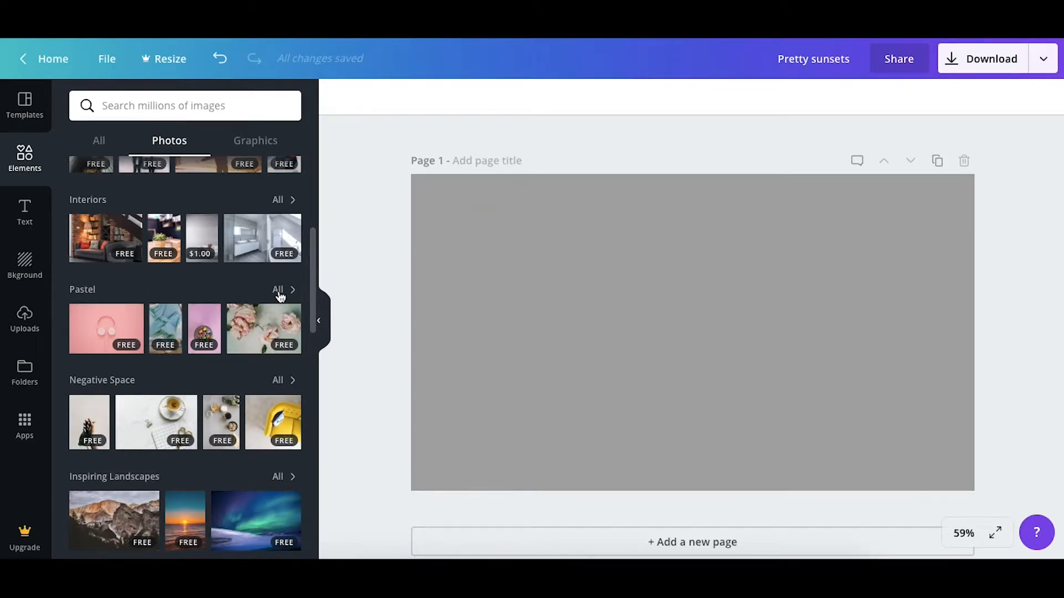
pyautogui.scroll(-3, 266, 349)
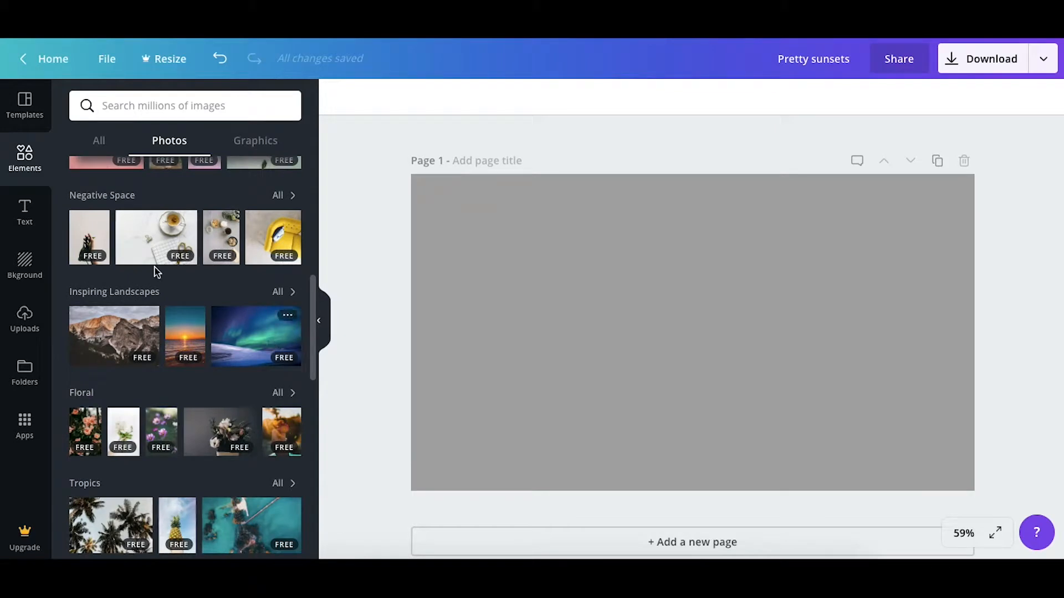
pyautogui.scroll(-10, 226, 362)
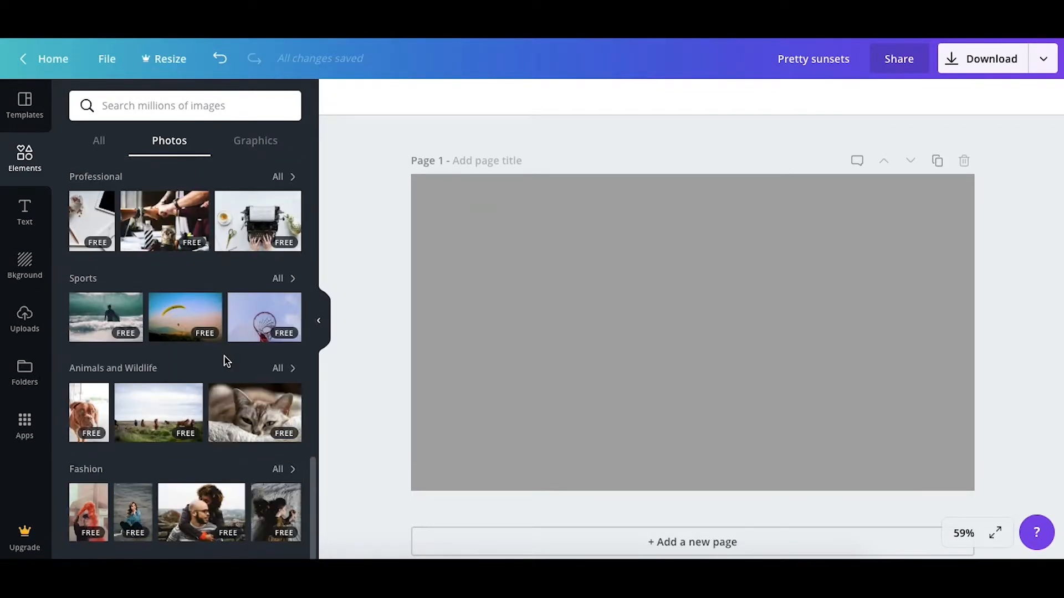
pyautogui.scroll(10, 226, 362)
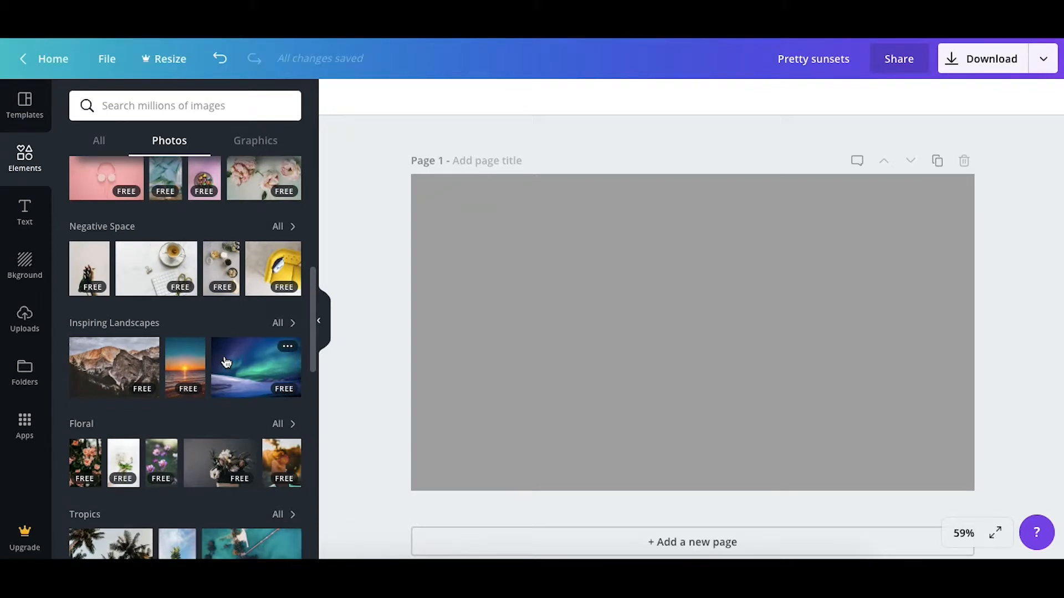
# Show all Negative Space photos and add the free photo of a coffee cup on a pale blue surface
pyautogui.click(287, 232)
pyautogui.scroll(-5, 128, 462)
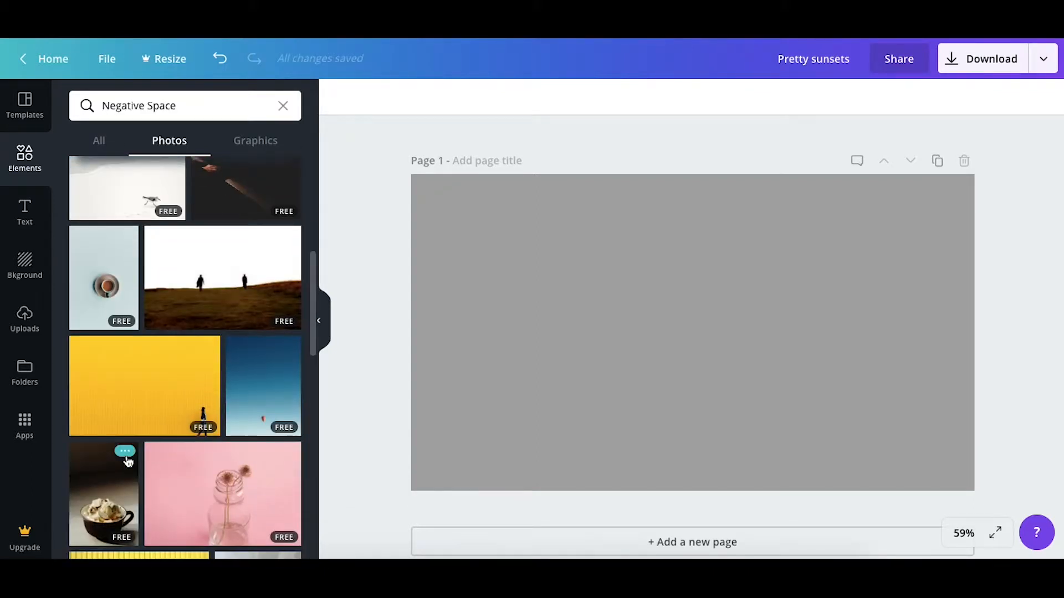
pyautogui.click(127, 253)
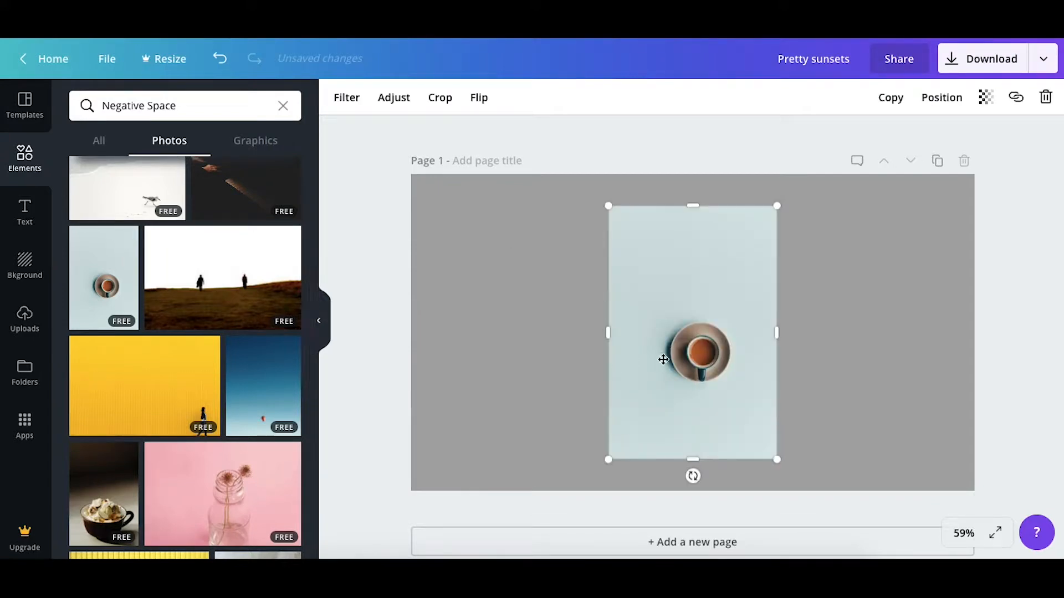
# Rotate the coffee cup photo a quarter turn counter-clockwise to landscape, then align it to the page's upper-left corner and enlarge it to cover the page
pyautogui.moveTo(693, 476); pyautogui.dragTo(866, 327)
pyautogui.moveTo(793, 383); pyautogui.dragTo(637, 308)
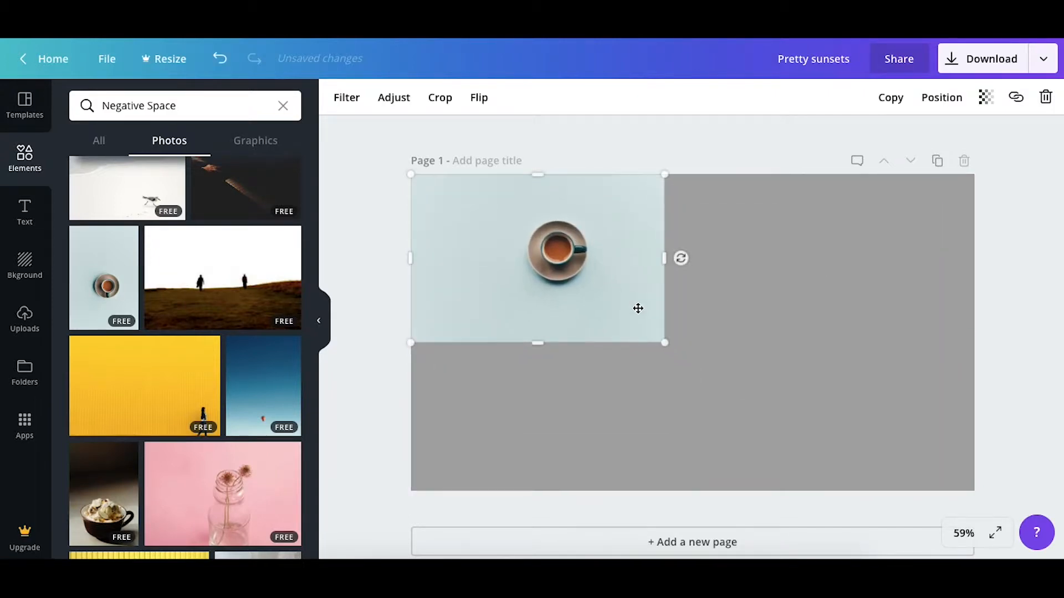
pyautogui.moveTo(666, 346); pyautogui.dragTo(1059, 471)
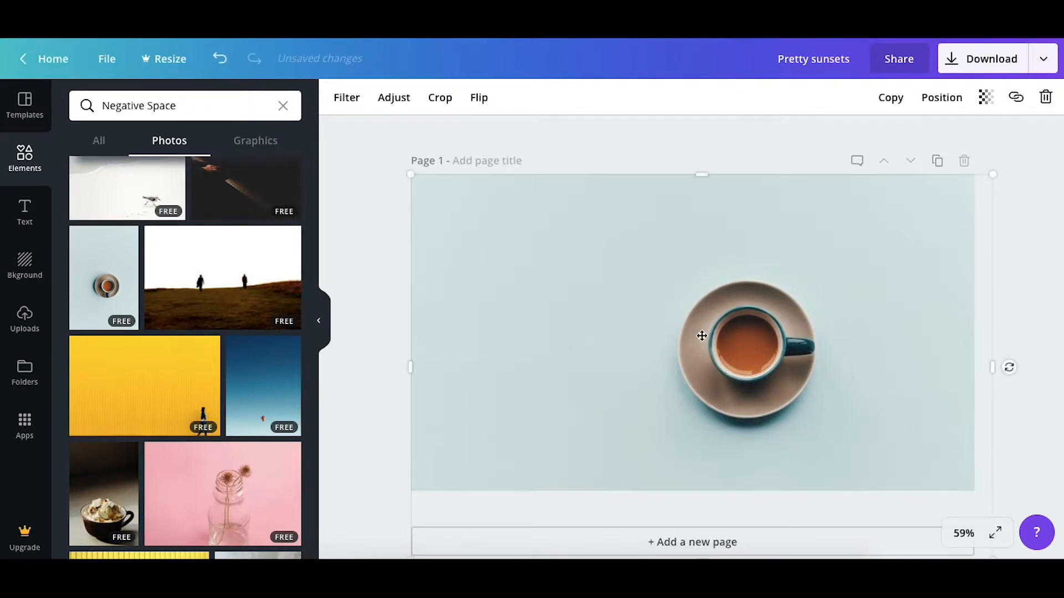
# Enlarge the coffee cup photo past the page edges, then delete it from the page
pyautogui.moveTo(760, 334); pyautogui.dragTo(810, 334)
pyautogui.moveTo(407, 369); pyautogui.dragTo(397, 368)
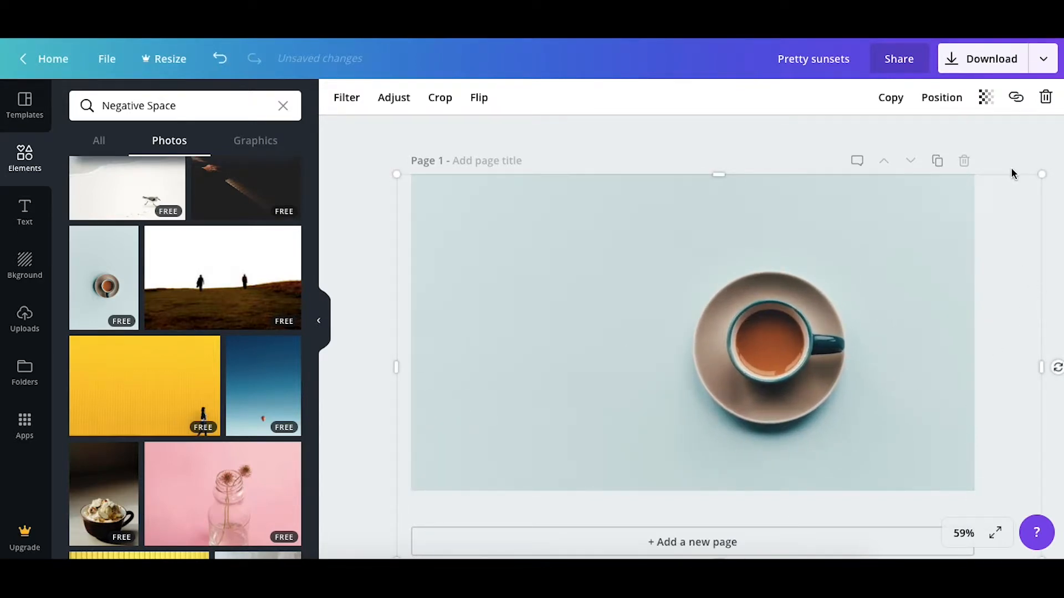
pyautogui.click(1024, 143)
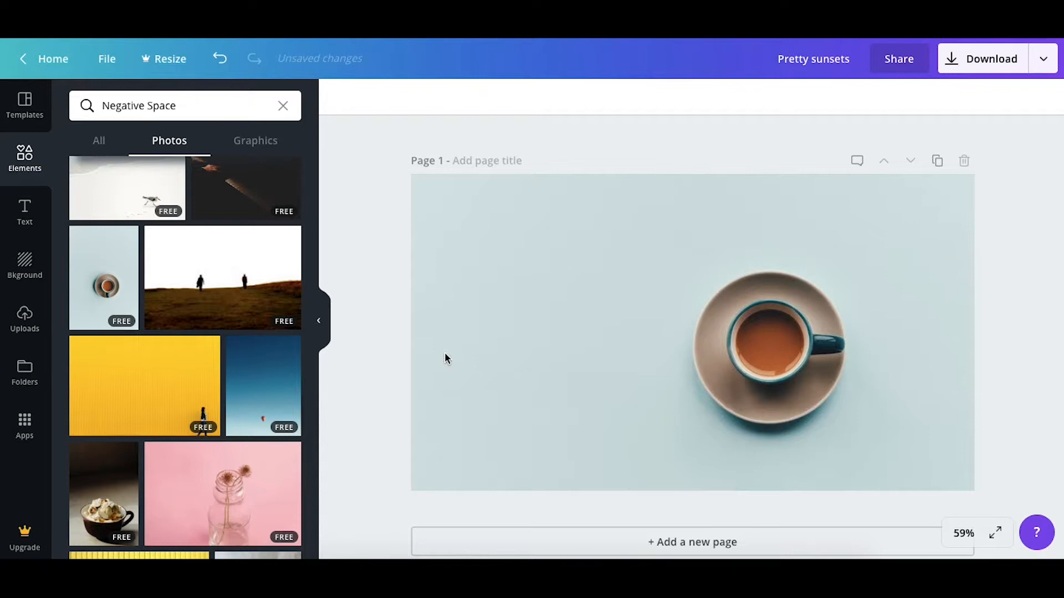
pyautogui.click(559, 329)
pyautogui.press('Delete')
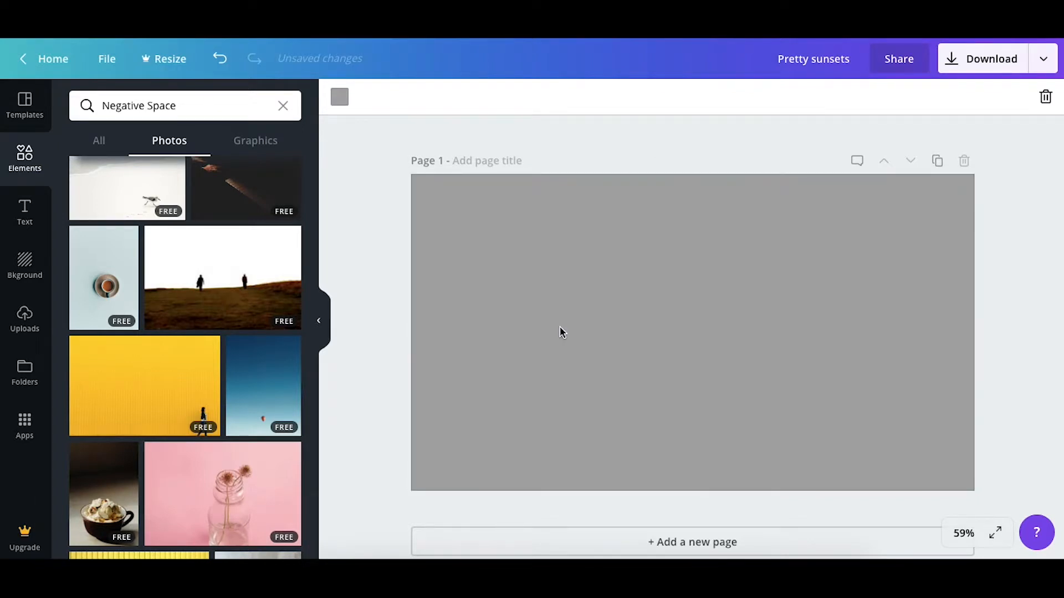
# Look through more Negative Space photos, including the paid ones, for another thumbnail background
pyautogui.scroll(-5, 235, 442)
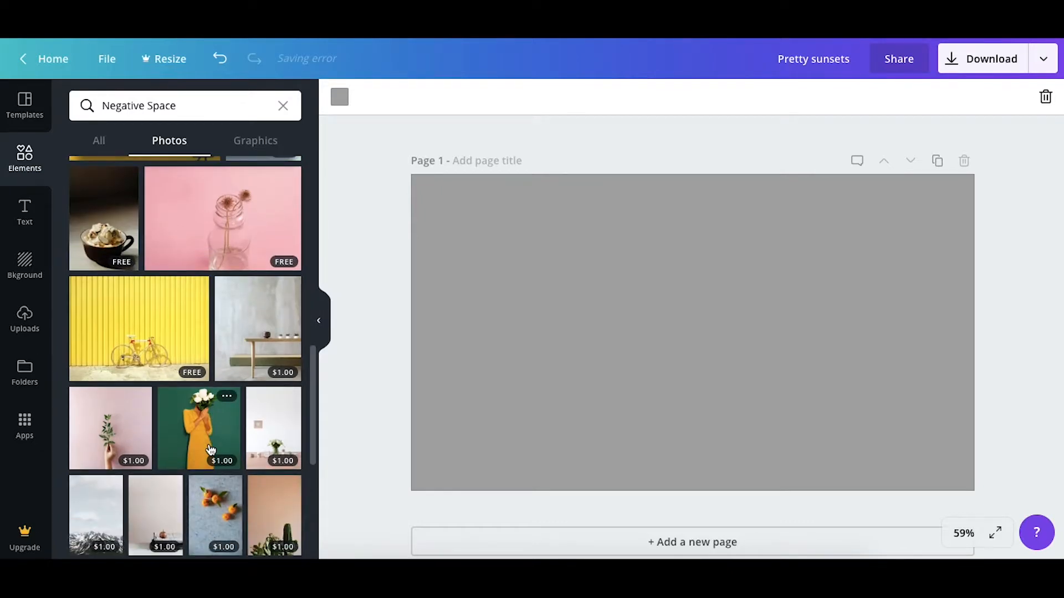
pyautogui.scroll(-6, 210, 449)
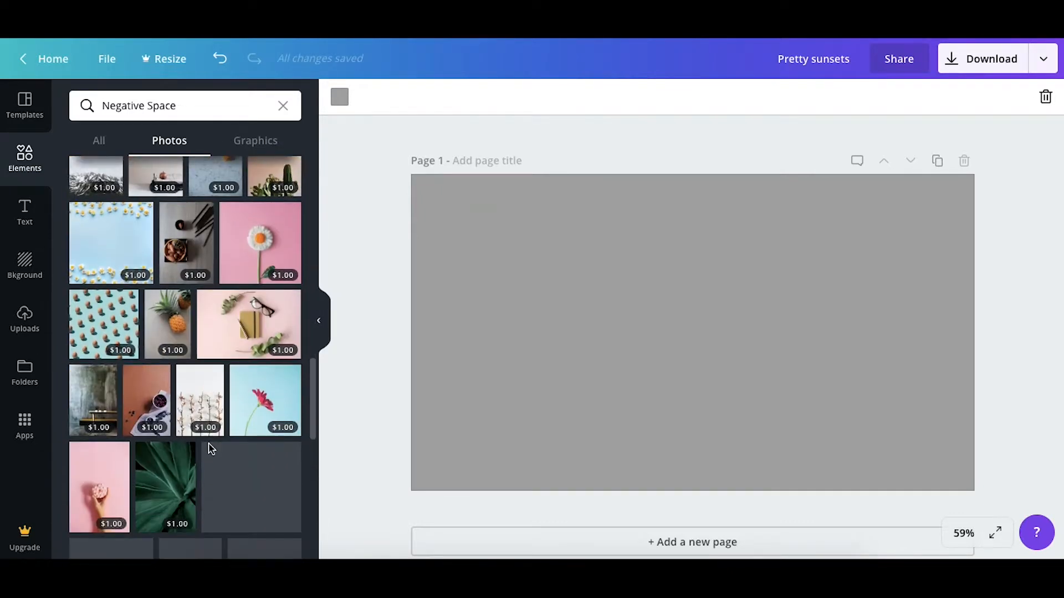
pyautogui.scroll(4, 199, 402)
pyautogui.scroll(2, 144, 214)
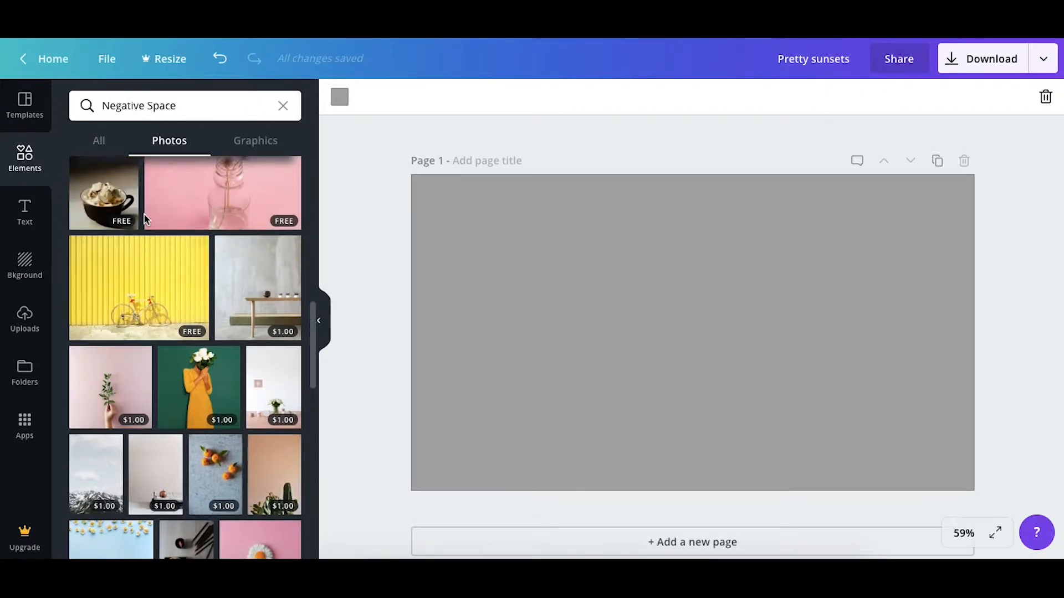
pyautogui.scroll(-10, 142, 315)
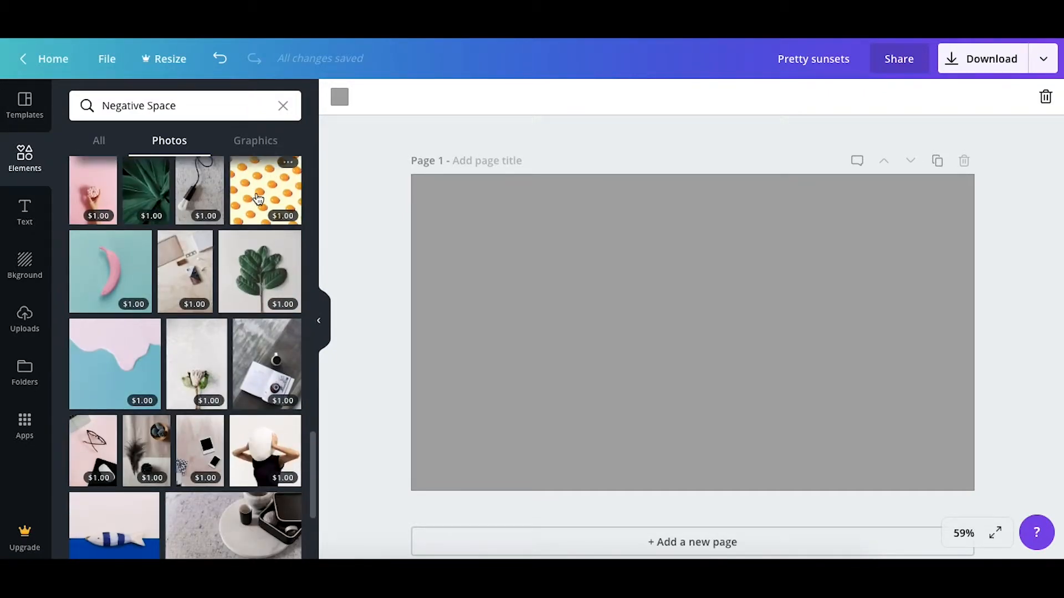
pyautogui.scroll(1, 252, 266)
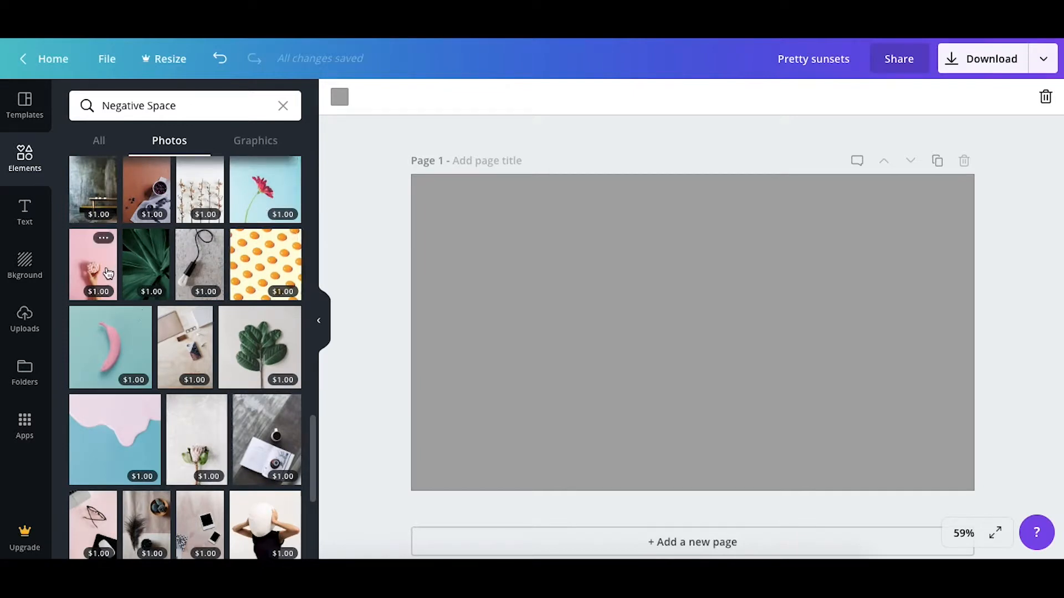
pyautogui.scroll(-3, 233, 380)
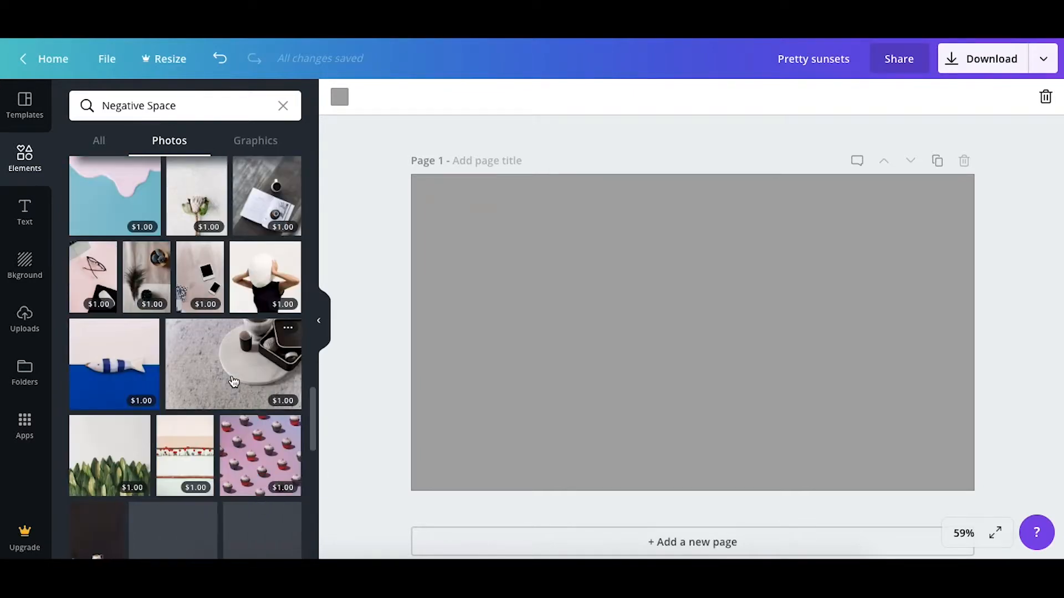
# Search the photos for "computer" and add the free photo of a blank-screen laptop against a white brick wall
pyautogui.click(283, 107)
pyautogui.write('computer')
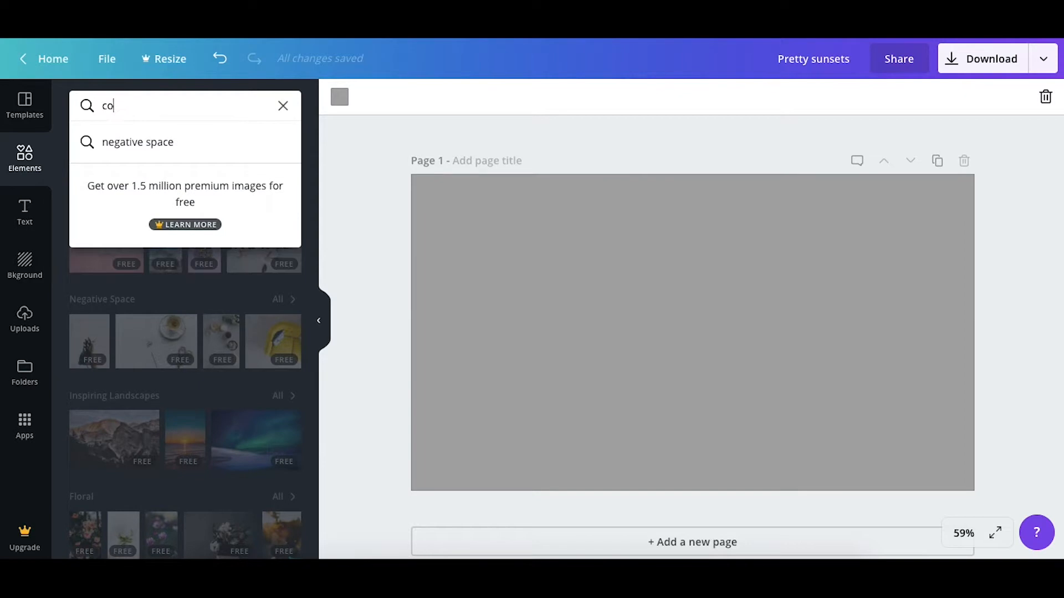
pyautogui.press('Return')
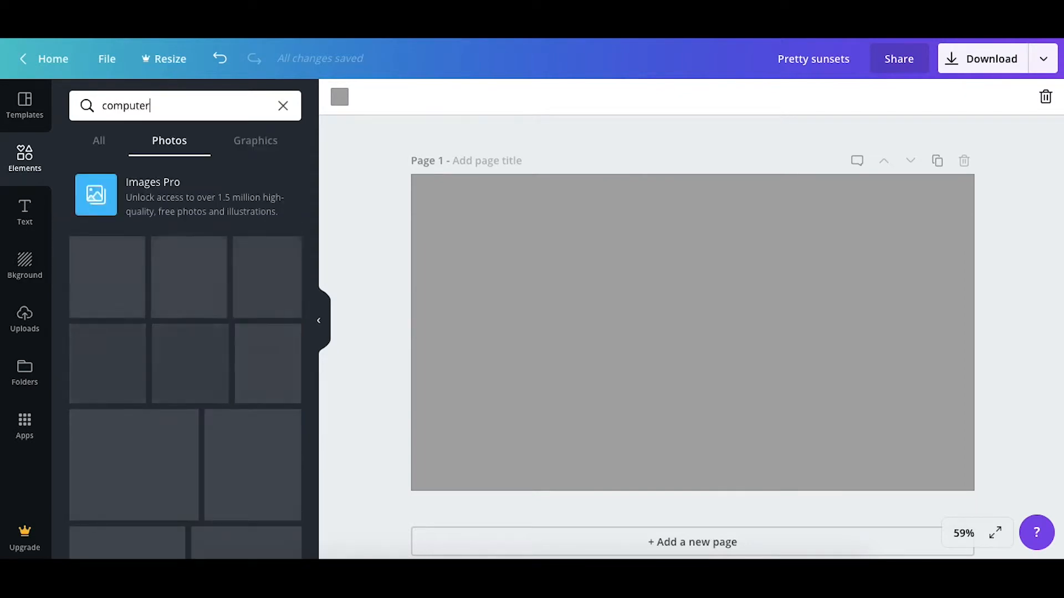
pyautogui.click(220, 229)
# Position and enlarge the laptop photo so it covers the whole page
pyautogui.moveTo(591, 332); pyautogui.dragTo(734, 355)
pyautogui.moveTo(830, 428); pyautogui.dragTo(1020, 466)
pyautogui.moveTo(848, 402); pyautogui.dragTo(846, 370)
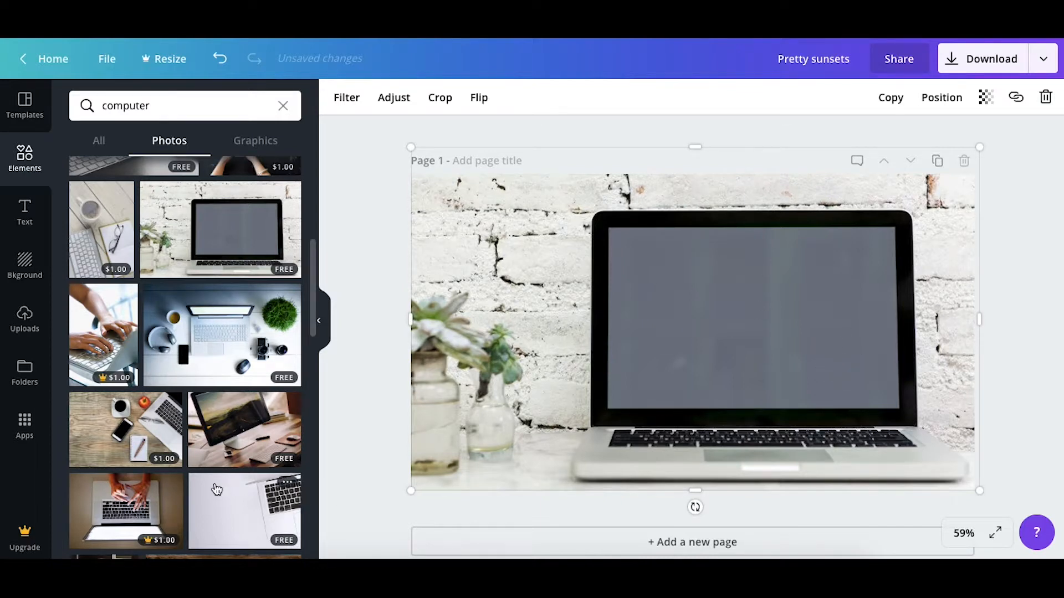
# Return from the computer photos to the full Negative Space collection and add the free photo of a bicycle against a yellow wall
pyautogui.scroll(-10, 215, 483)
pyautogui.scroll(-10, 214, 483)
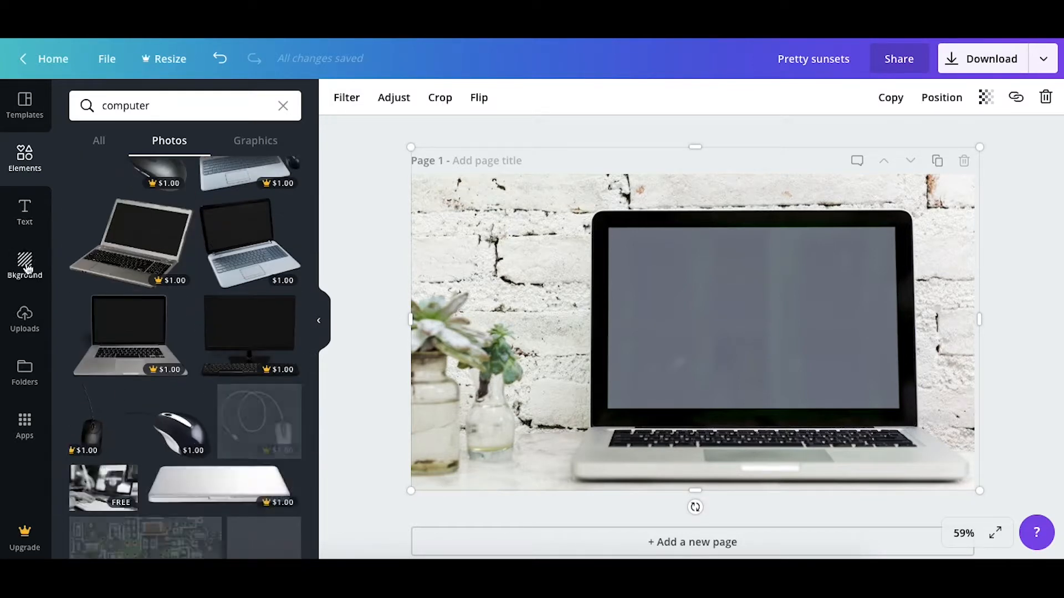
pyautogui.click(283, 106)
pyautogui.scroll(1, 263, 339)
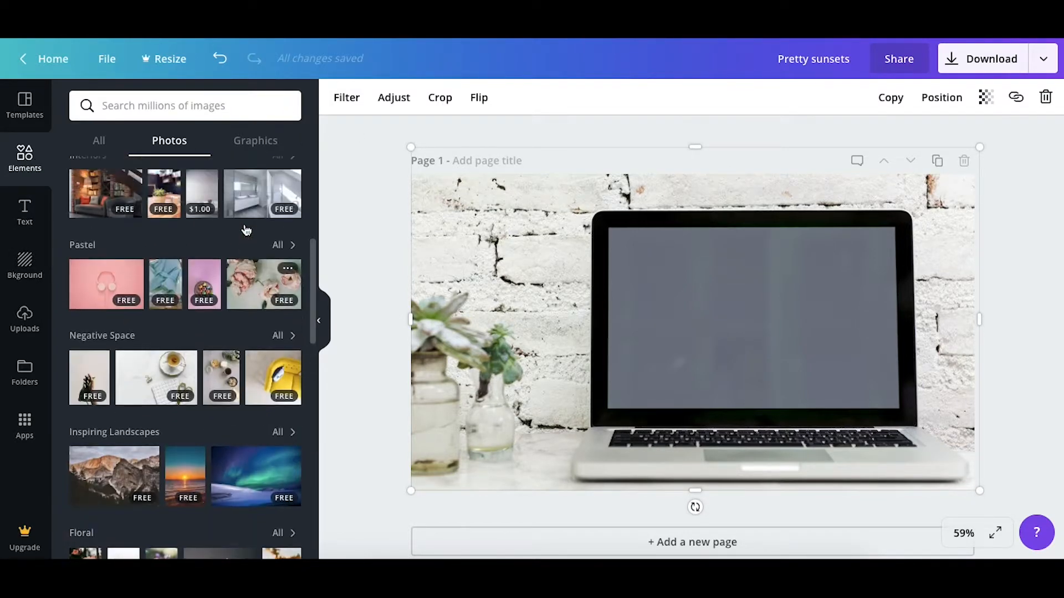
pyautogui.click(294, 349)
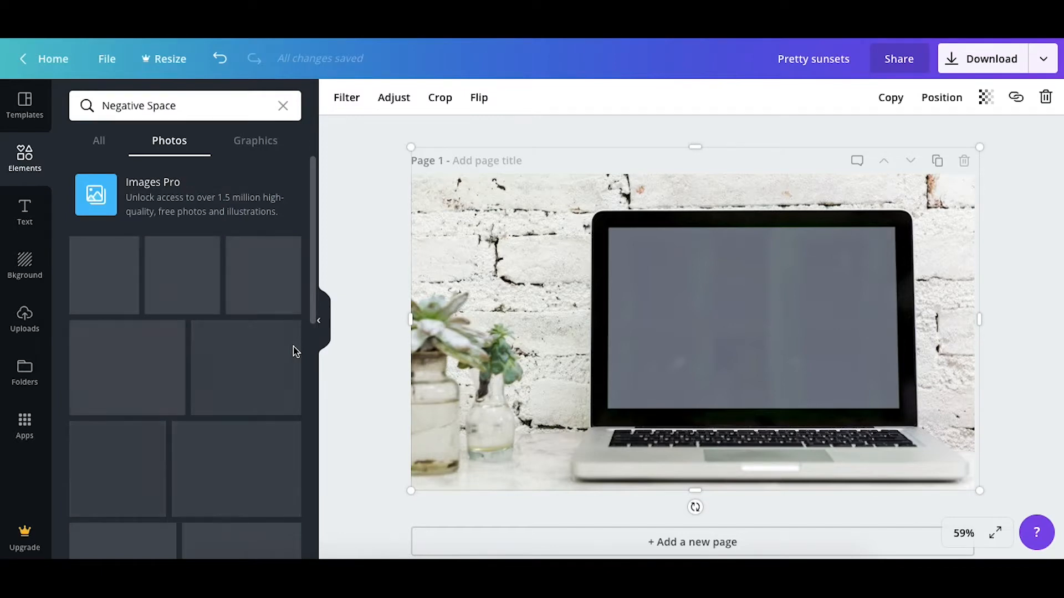
pyautogui.scroll(-8, 191, 447)
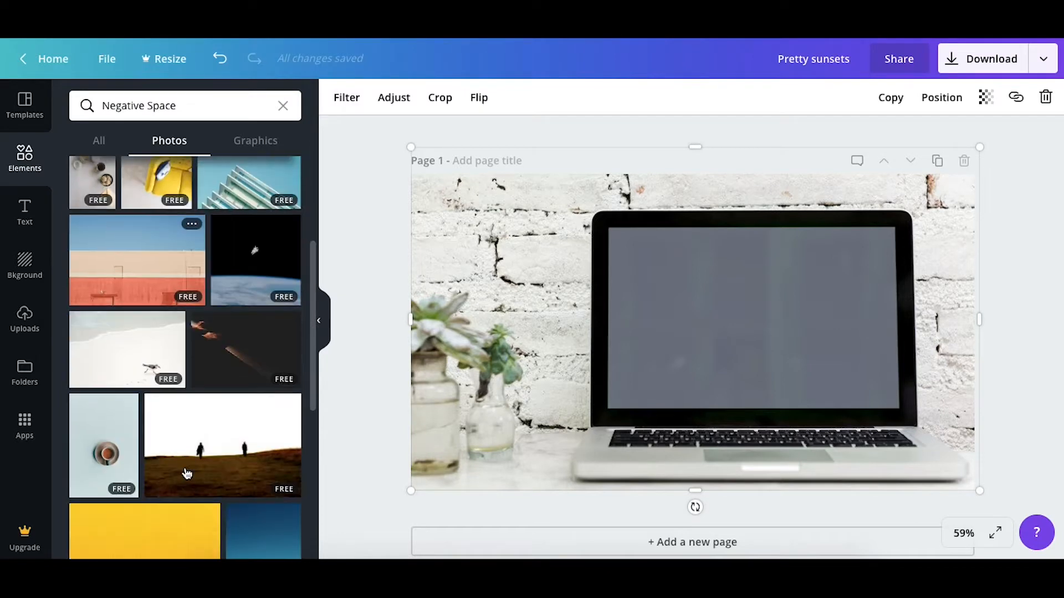
pyautogui.scroll(-3, 188, 474)
pyautogui.click(140, 403)
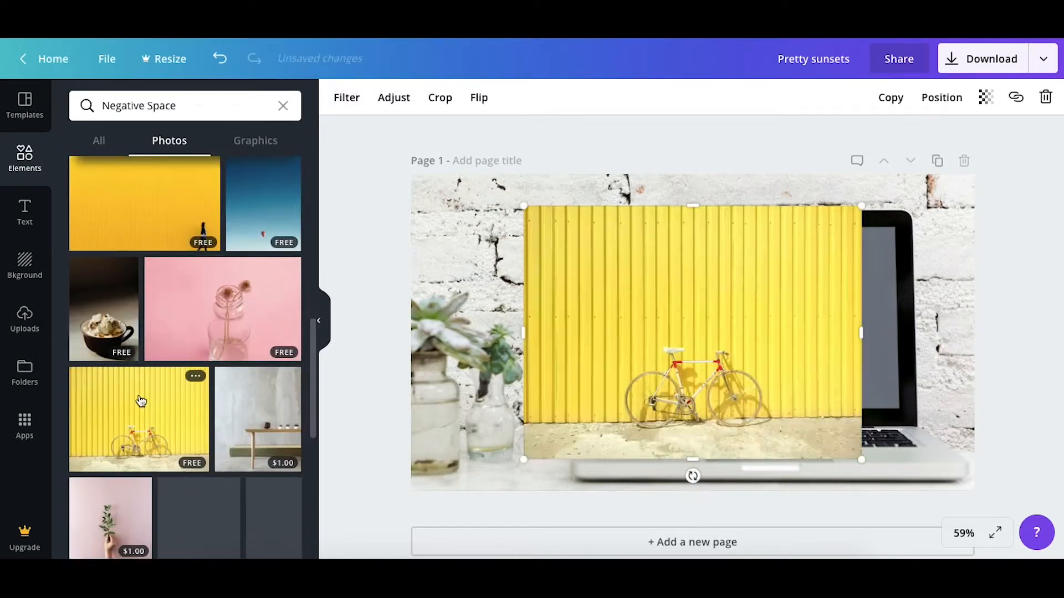
# Move, resize and crop the yellow bicycle photo so it exactly fills the laptop's screen
pyautogui.moveTo(587, 264); pyautogui.dragTo(914, 414)
pyautogui.moveTo(947, 484); pyautogui.dragTo(849, 412)
pyautogui.moveTo(847, 320); pyautogui.dragTo(898, 309)
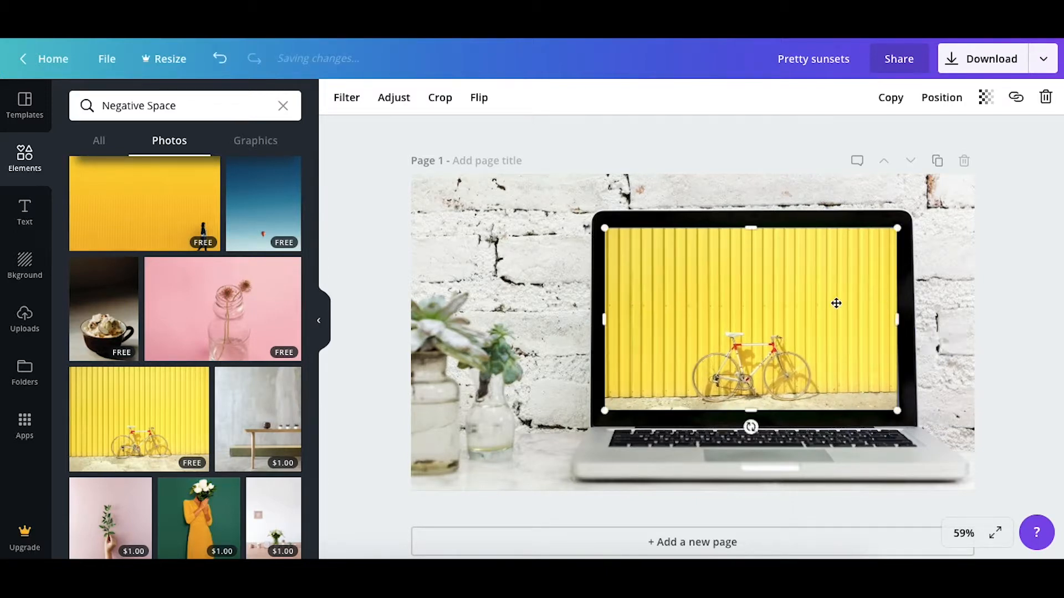
pyautogui.click(1014, 263)
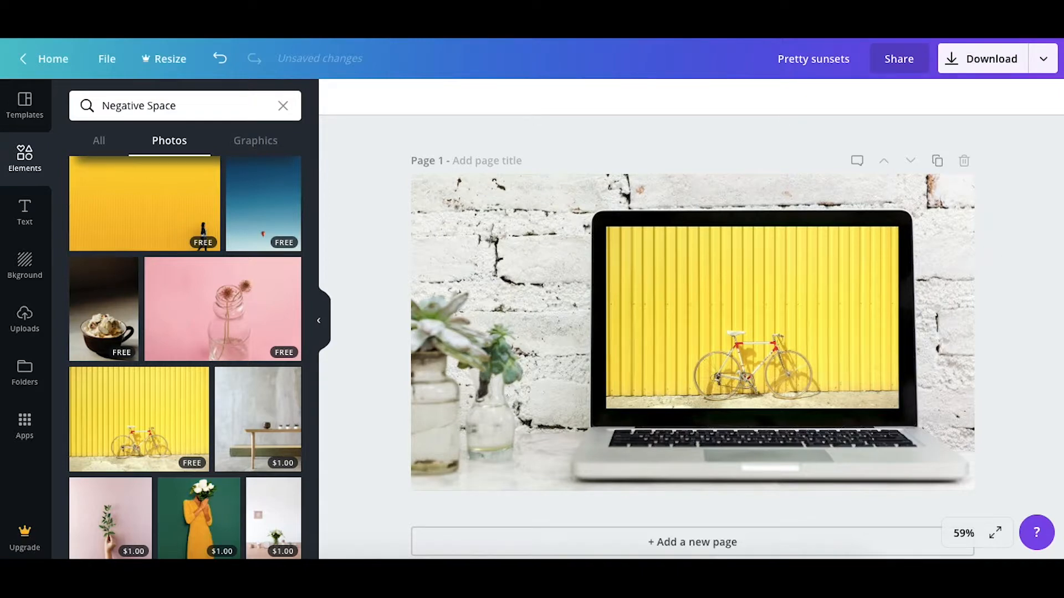
# Try the Epic, Festive and Summer filters on the bicycle photo, then apply the Drama filter
pyautogui.click(814, 348)
pyautogui.click(347, 97)
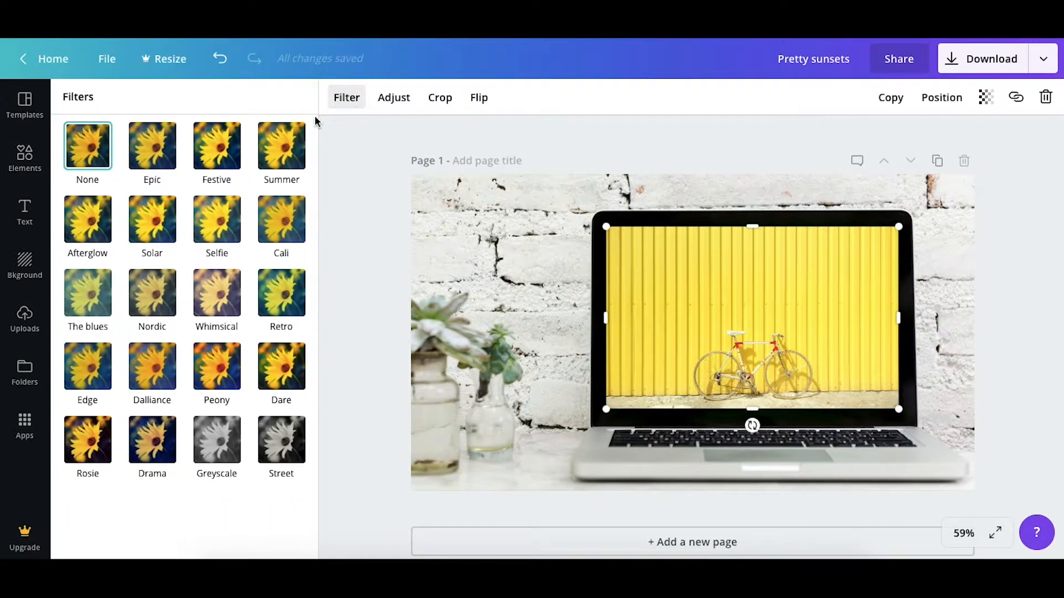
pyautogui.click(139, 154)
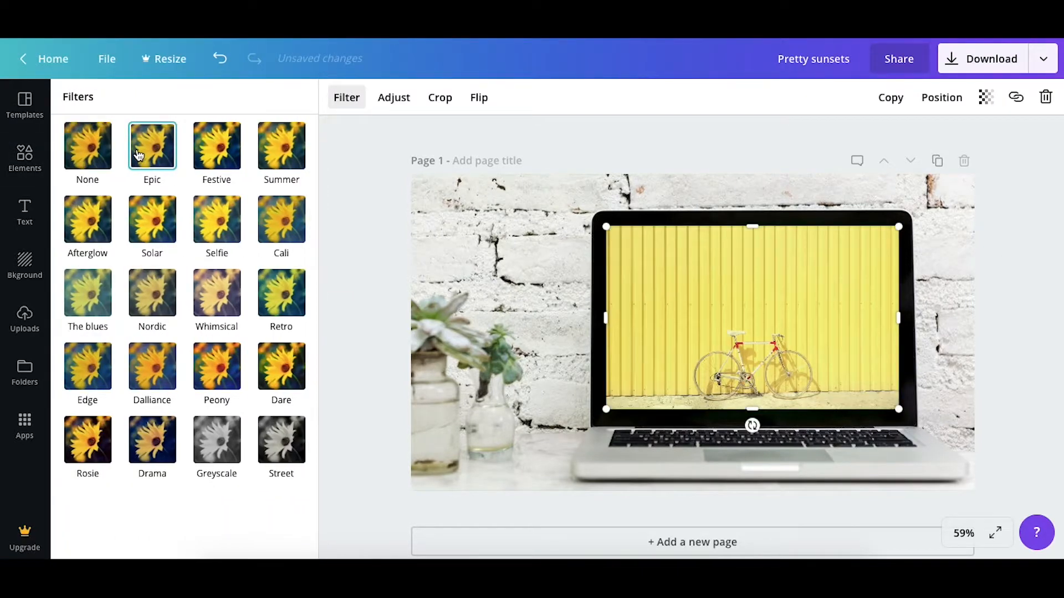
pyautogui.click(213, 152)
pyautogui.click(284, 144)
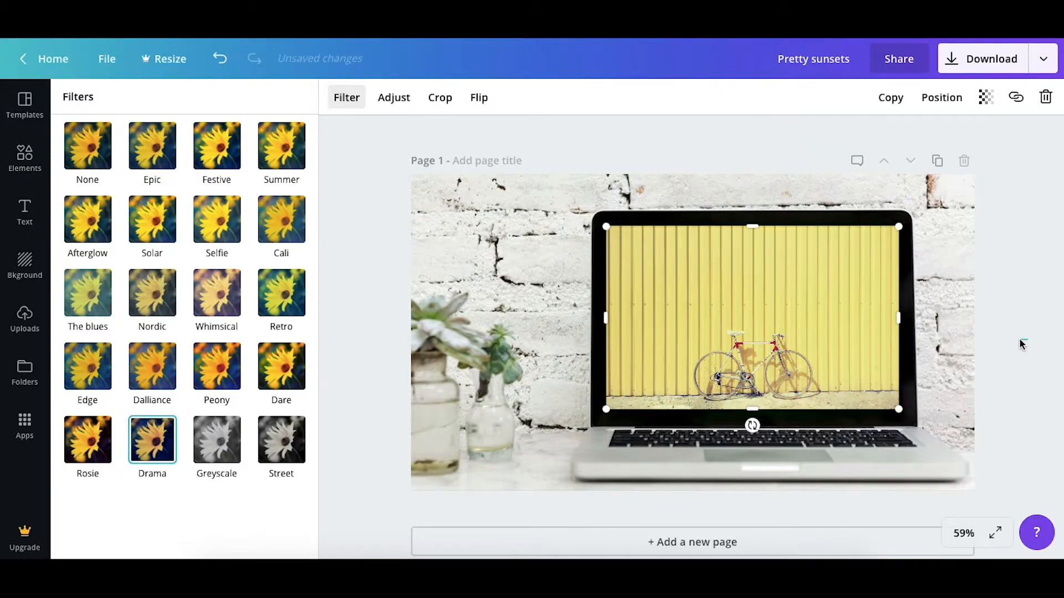
pyautogui.click(1022, 343)
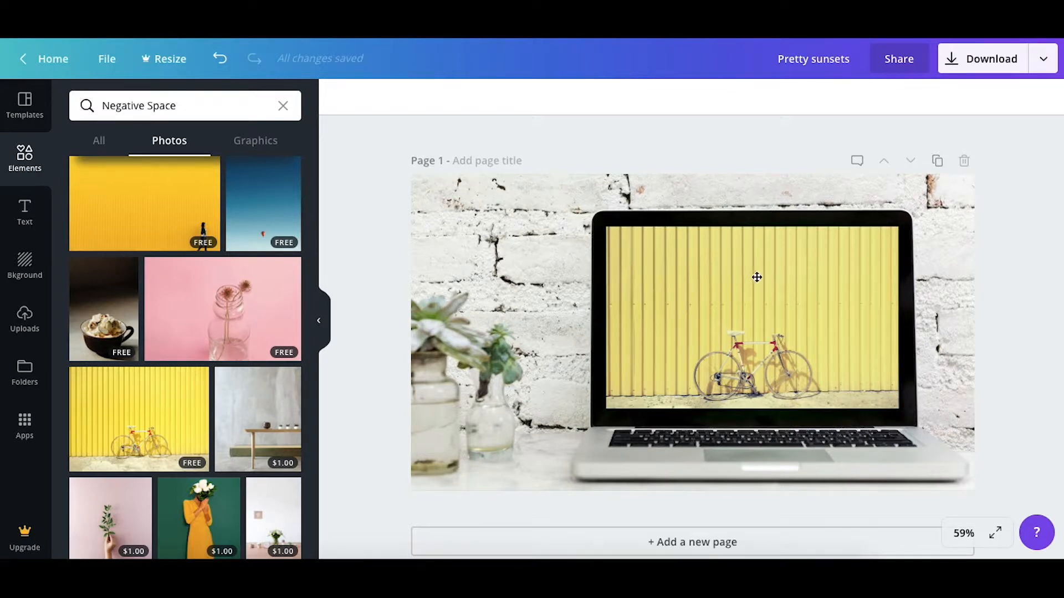
# Add the text "How I Make YouTube Thumbnails" and place it on one line across the upper part of the laptop's screen
pyautogui.click(28, 209)
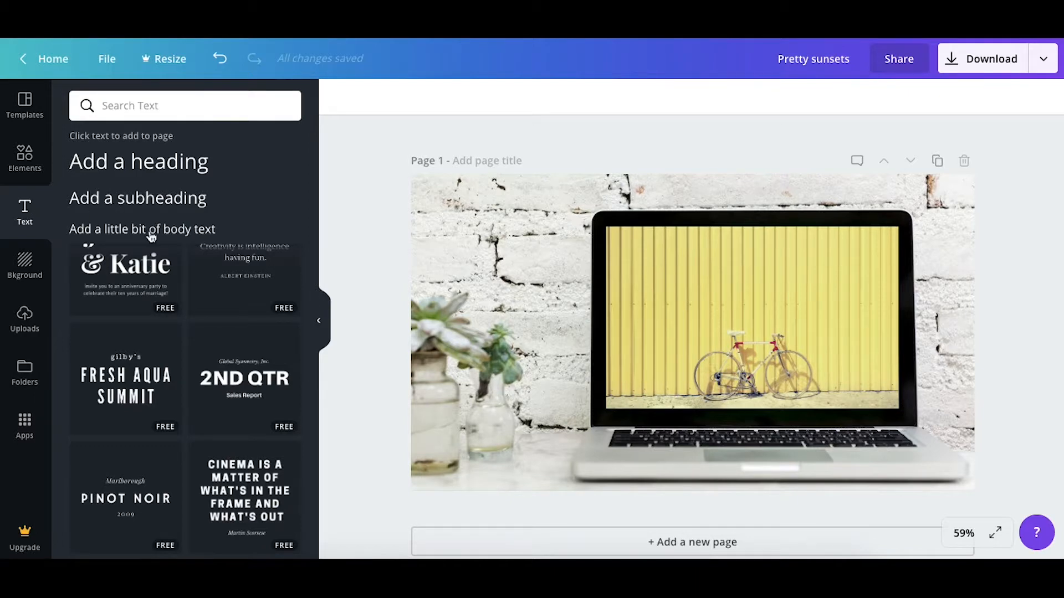
pyautogui.scroll(3, 152, 273)
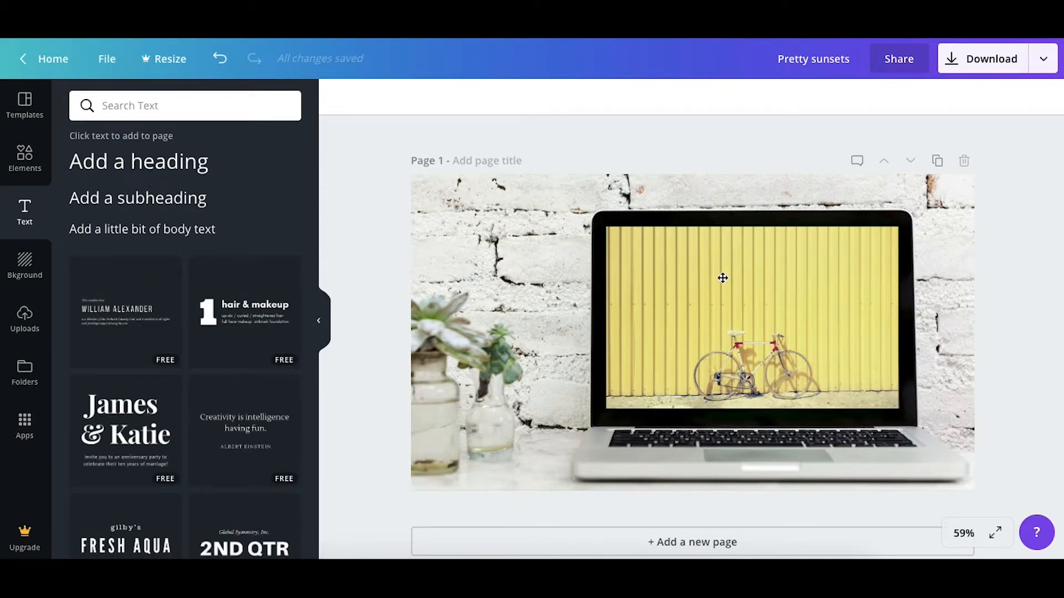
pyautogui.click(134, 159)
pyautogui.write('How I ')
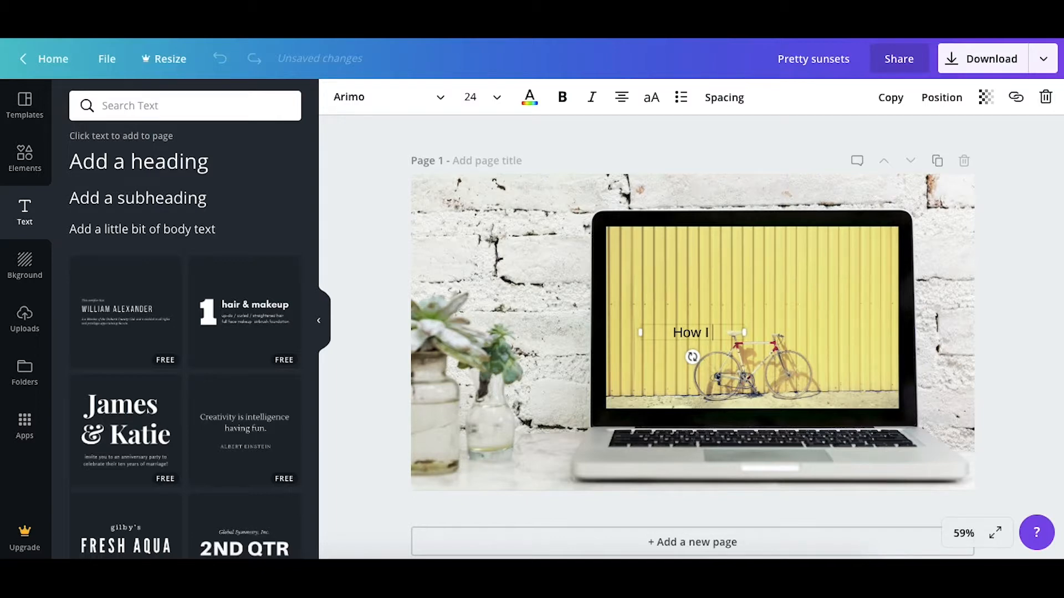
pyautogui.write('cr')
pyautogui.press('BackSpace')
pyautogui.press('BackSpace')
pyautogui.write('Make YouTube ')
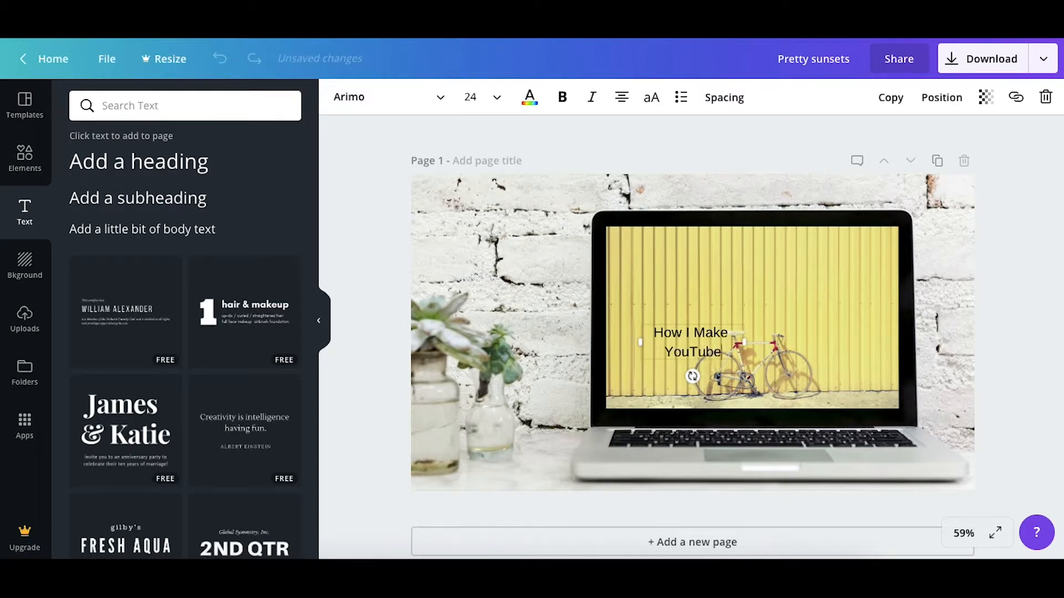
pyautogui.write('Th')
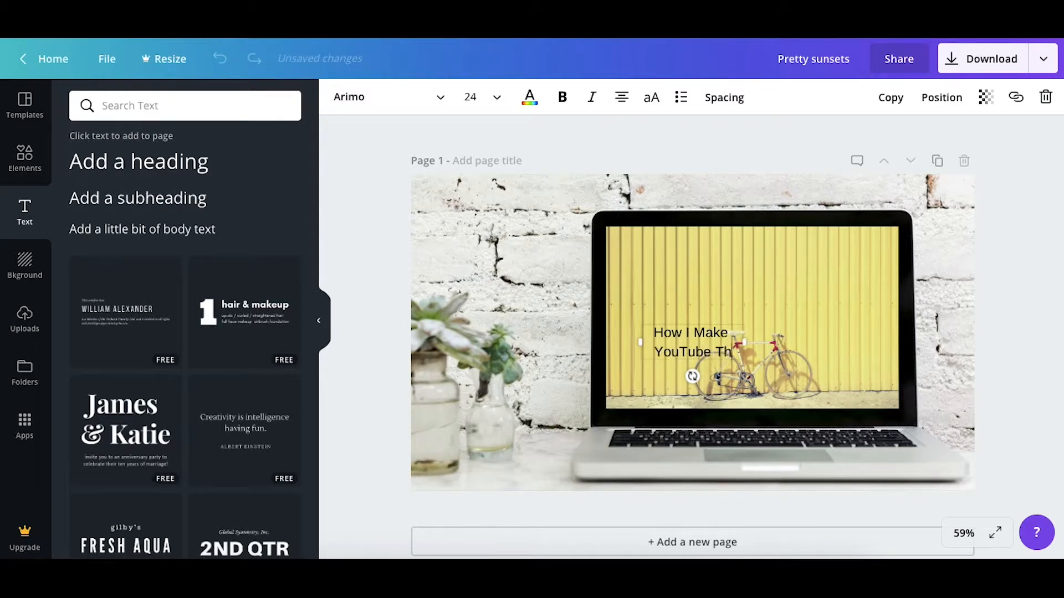
pyautogui.write('umbnails')
pyautogui.click(1029, 226)
pyautogui.moveTo(731, 360); pyautogui.dragTo(887, 283)
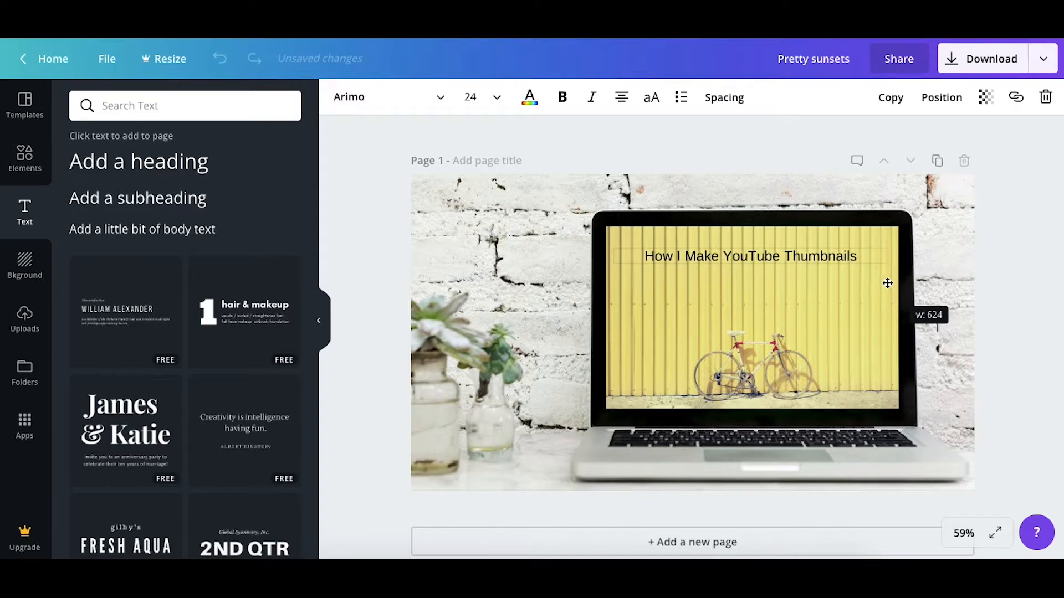
# Change the font of the "How I Make YouTube Thumbnails" text to Lobster Two
pyautogui.doubleClick(779, 256)
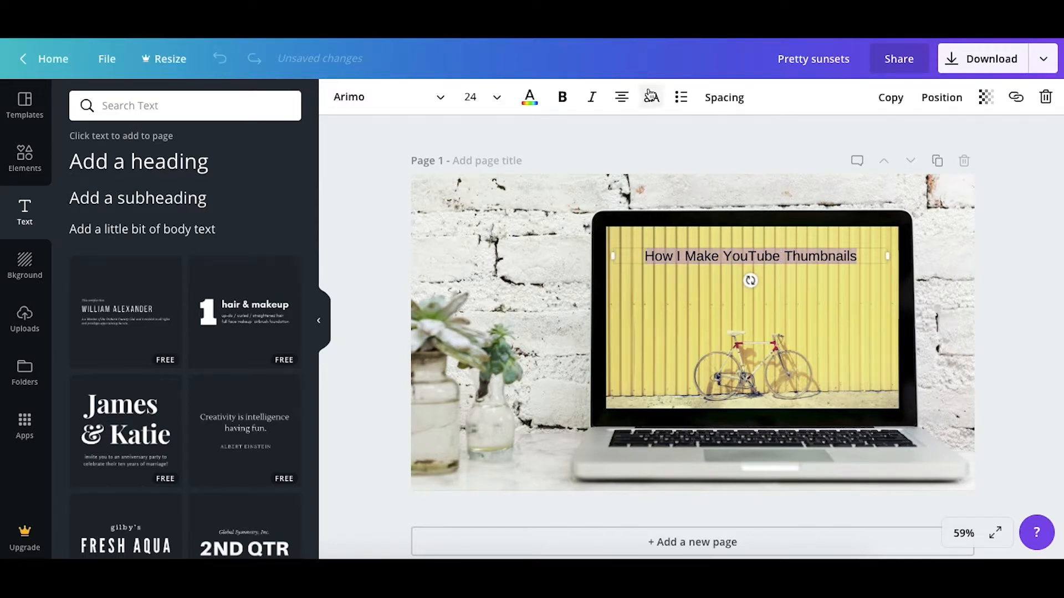
pyautogui.click(370, 98)
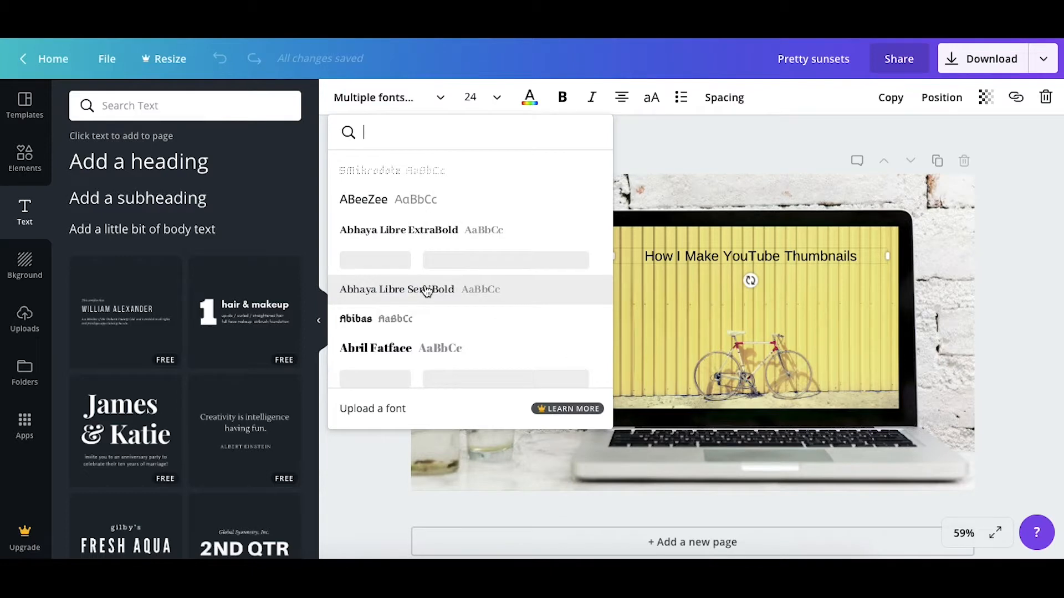
pyautogui.scroll(-10, 451, 325)
pyautogui.scroll(-10, 453, 328)
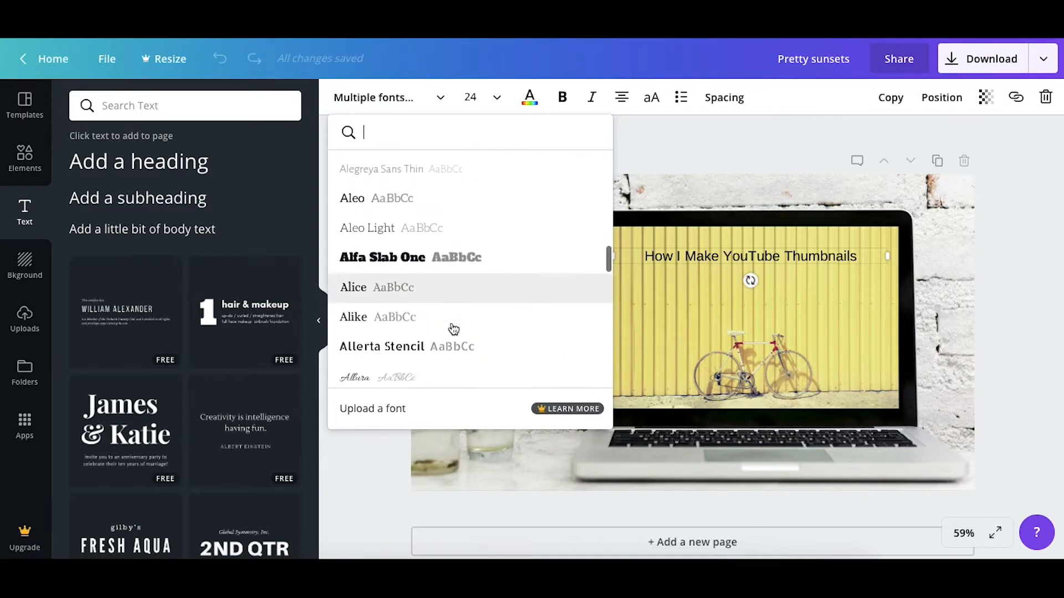
pyautogui.scroll(-2, 453, 329)
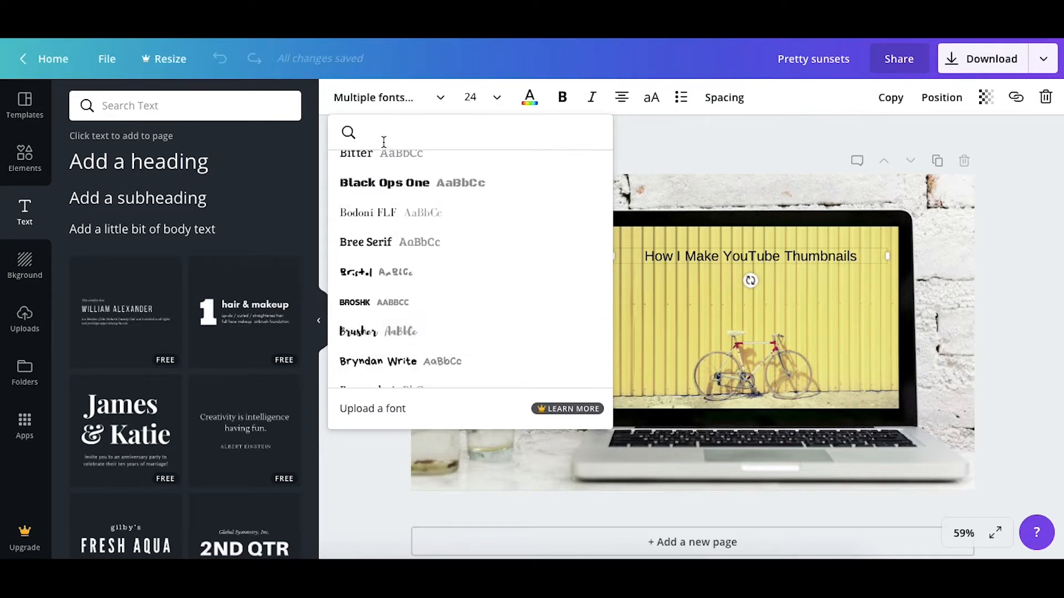
pyautogui.write('lobster')
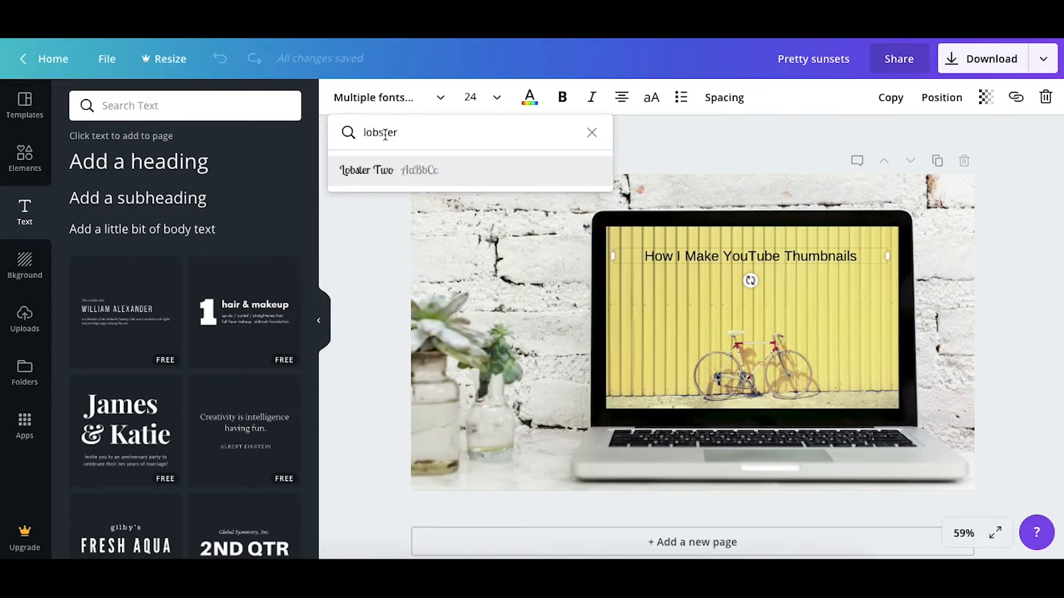
pyautogui.click(352, 183)
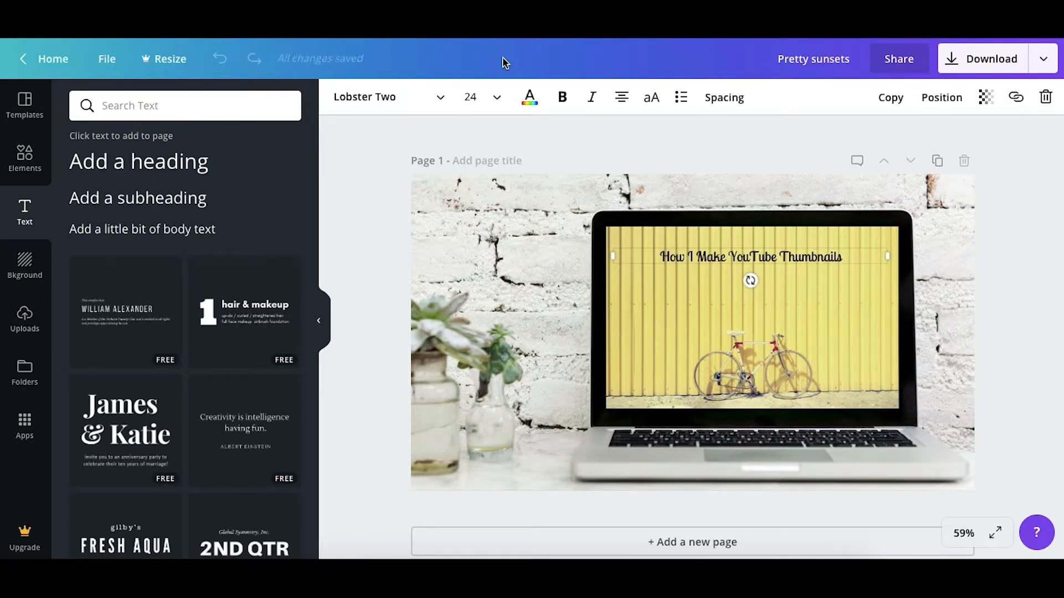
# Set the title's font size to 56 and nudge the two-line text into place on the laptop's screen
pyautogui.click(497, 99)
pyautogui.scroll(-5, 490, 321)
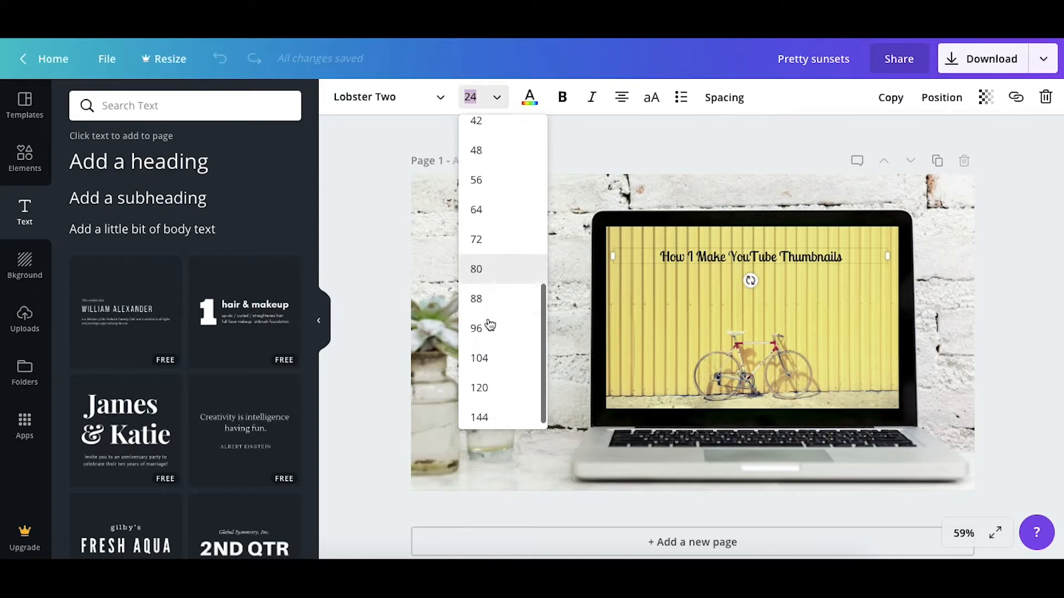
pyautogui.scroll(2, 491, 246)
pyautogui.click(491, 232)
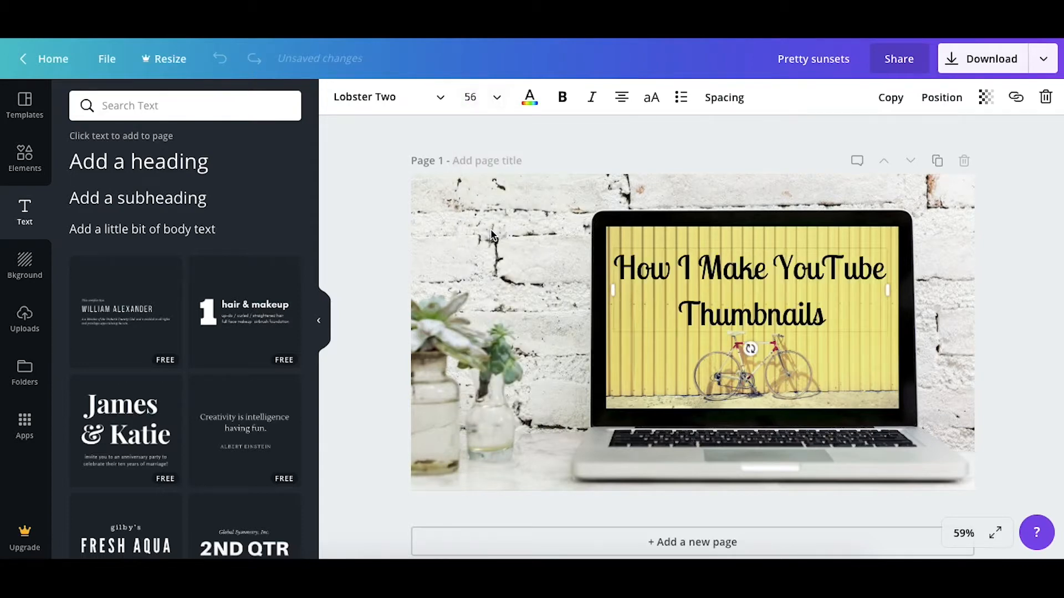
pyautogui.click(1040, 276)
pyautogui.moveTo(784, 264); pyautogui.dragTo(786, 265)
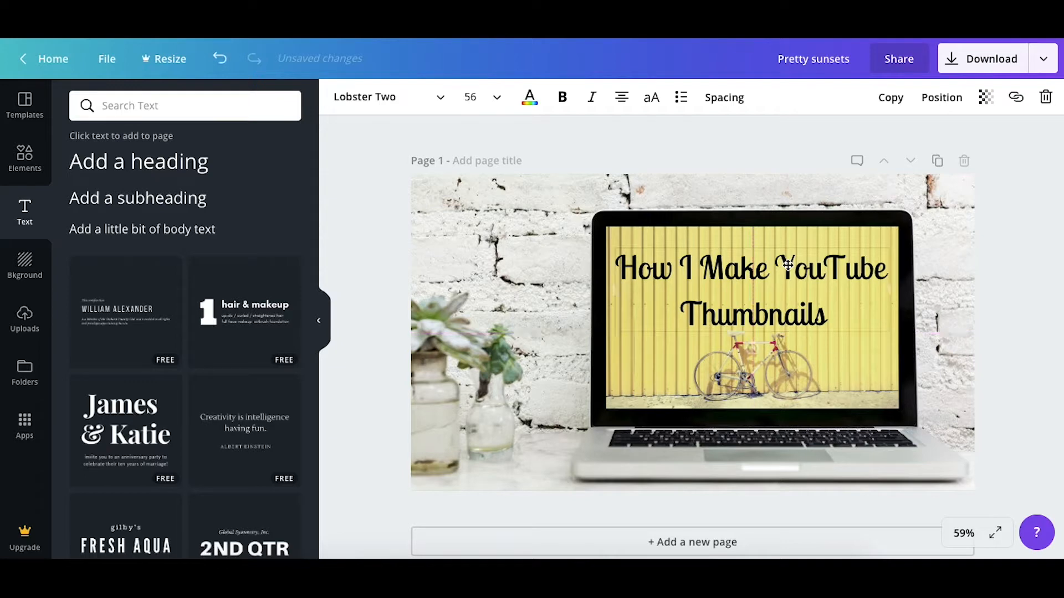
pyautogui.click(1029, 274)
# Try recolouring the title text white
pyautogui.click(826, 292)
pyautogui.click(826, 291)
pyautogui.click(388, 97)
pyautogui.click(529, 98)
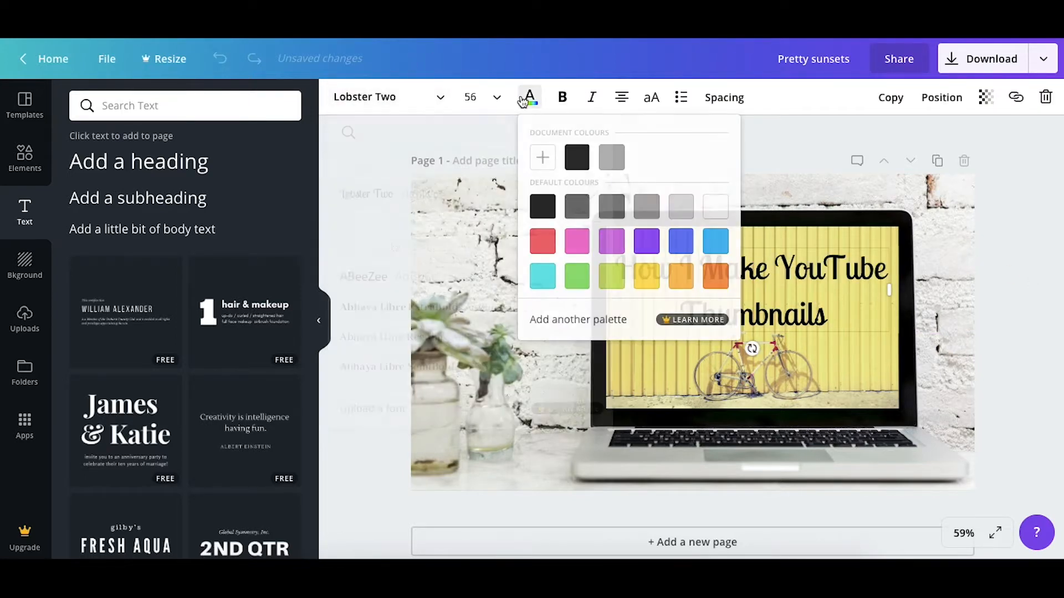
pyautogui.click(682, 215)
pyautogui.click(718, 216)
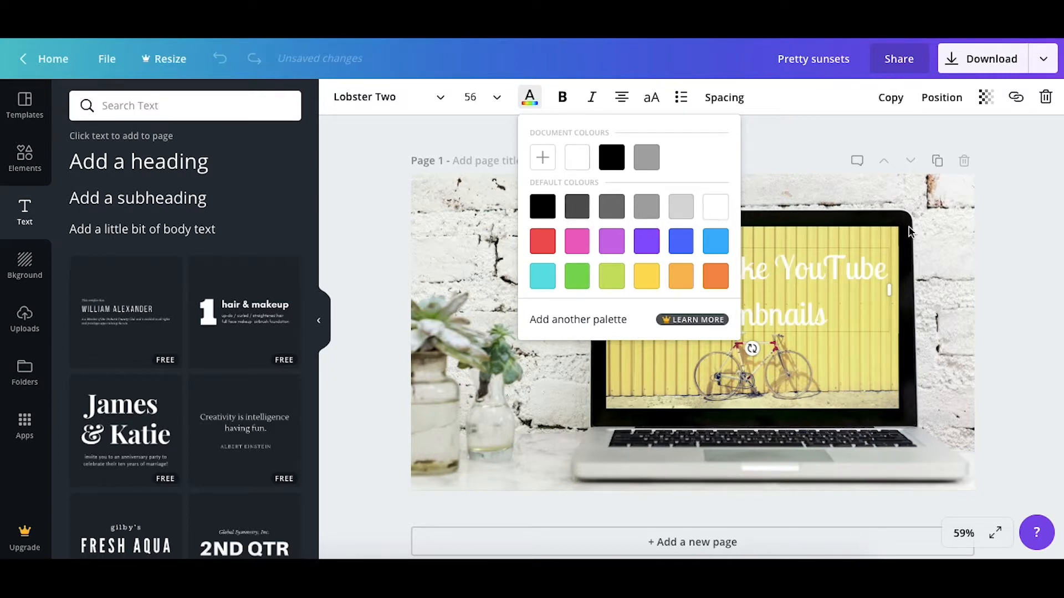
pyautogui.click(991, 251)
# Change the title text colour back to black
pyautogui.click(769, 306)
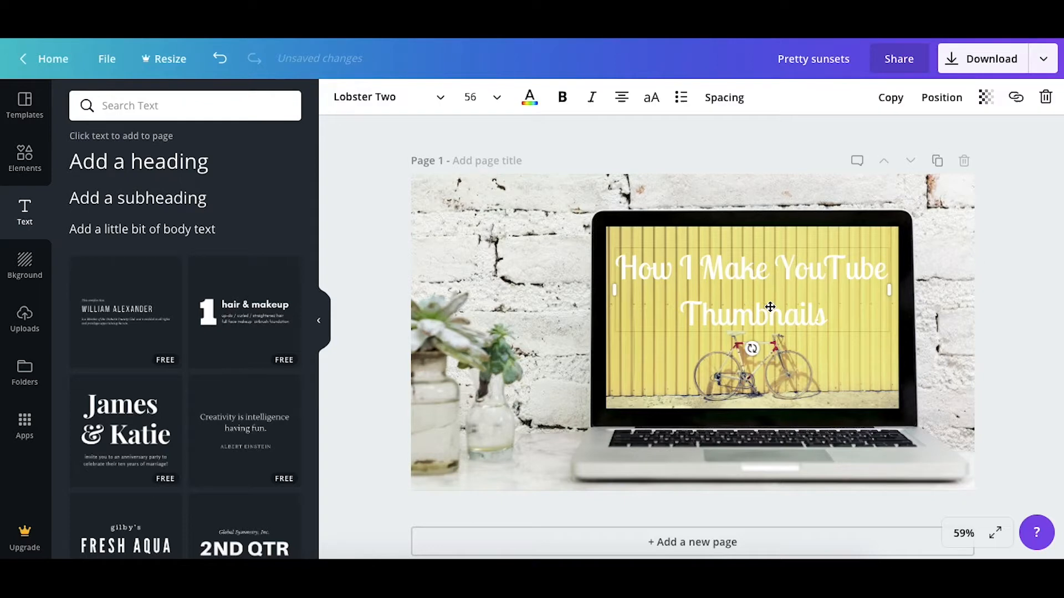
pyautogui.click(770, 307)
pyautogui.click(529, 99)
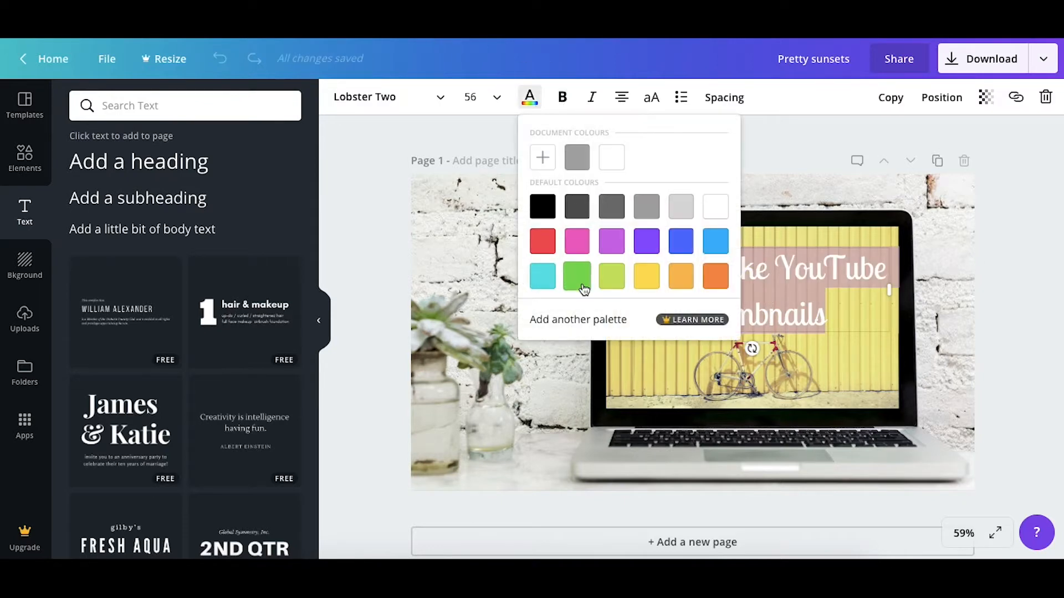
pyautogui.click(578, 212)
pyautogui.click(934, 270)
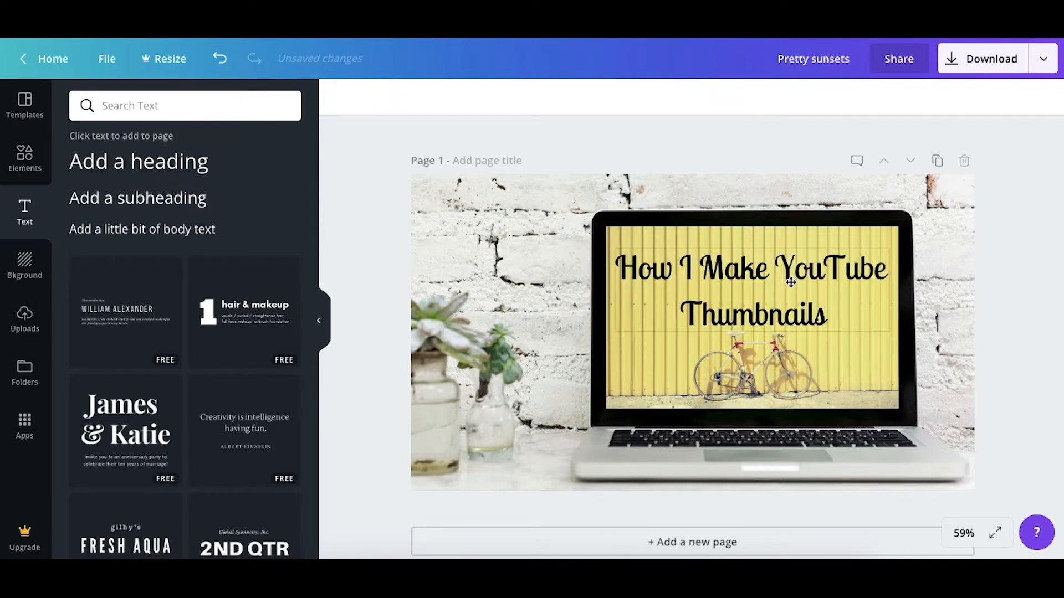
# Add a white square from the Shapes collection and resize it into a wide rectangle covering the title
pyautogui.click(31, 158)
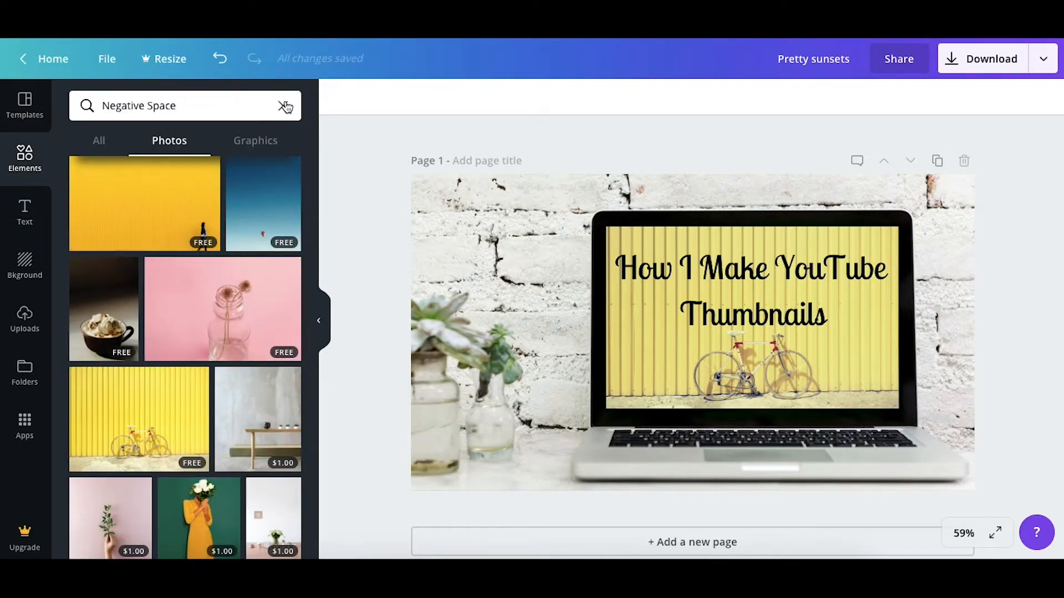
pyautogui.click(283, 105)
pyautogui.scroll(-5, 201, 380)
pyautogui.click(99, 140)
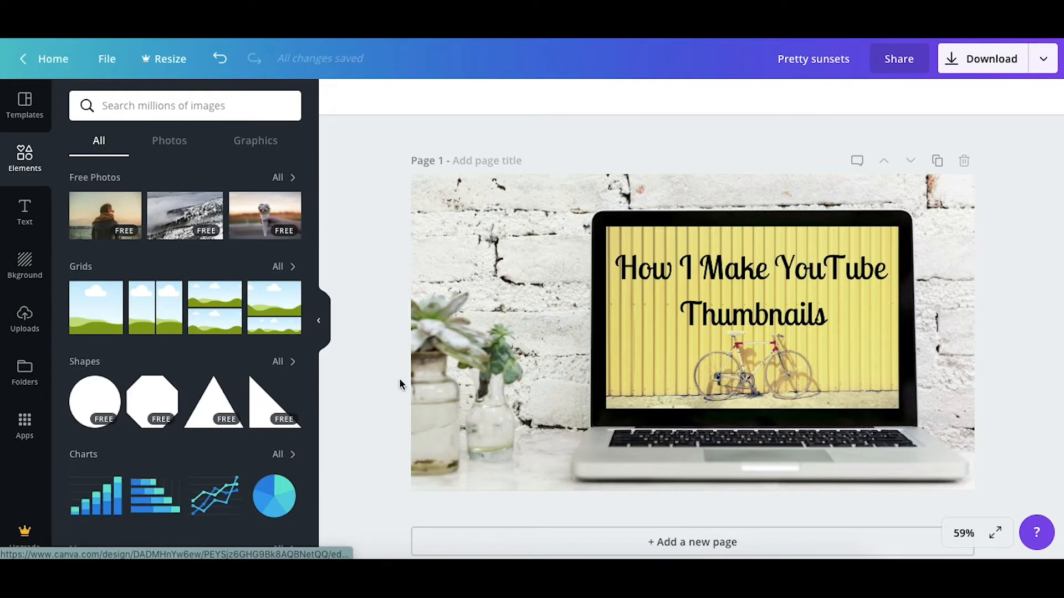
pyautogui.click(288, 359)
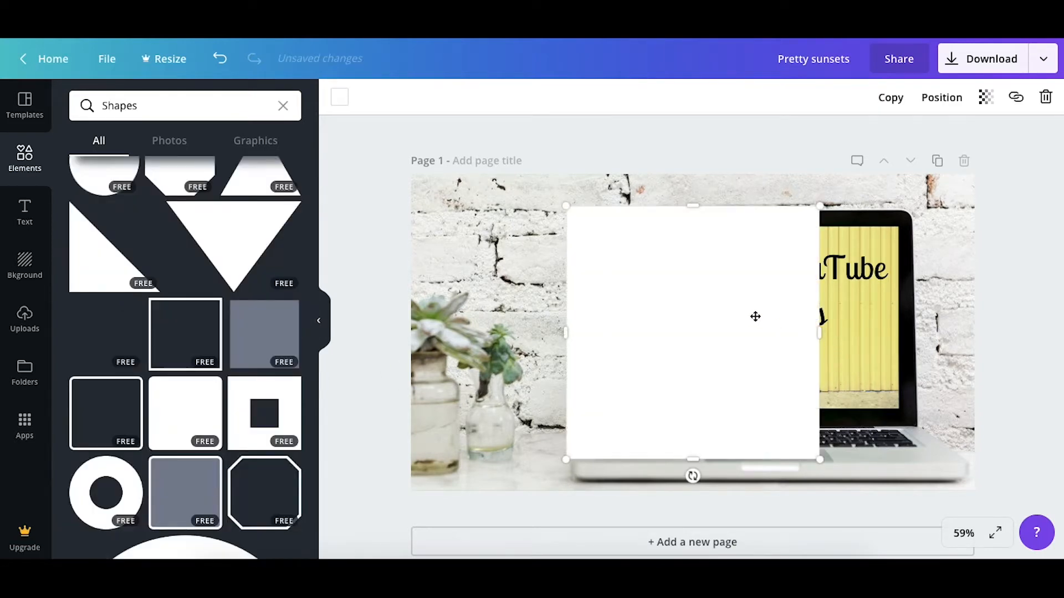
pyautogui.moveTo(755, 317); pyautogui.dragTo(803, 349)
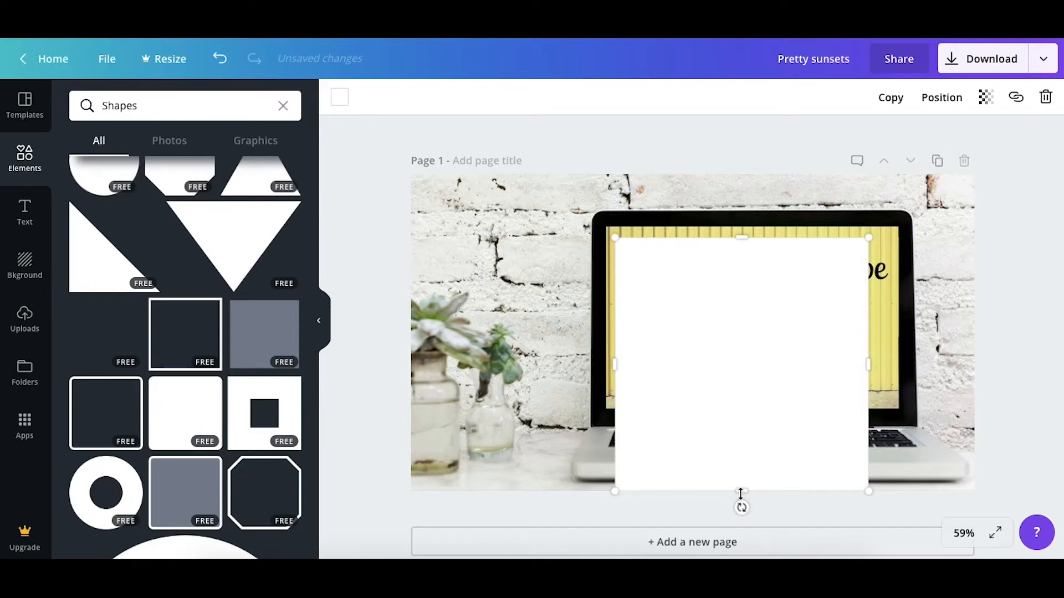
pyautogui.moveTo(741, 311); pyautogui.dragTo(748, 332)
pyautogui.moveTo(871, 290); pyautogui.dragTo(891, 290)
# Send the white rectangle backwards behind the title and shift it slightly down to frame both text lines
pyautogui.click(949, 106)
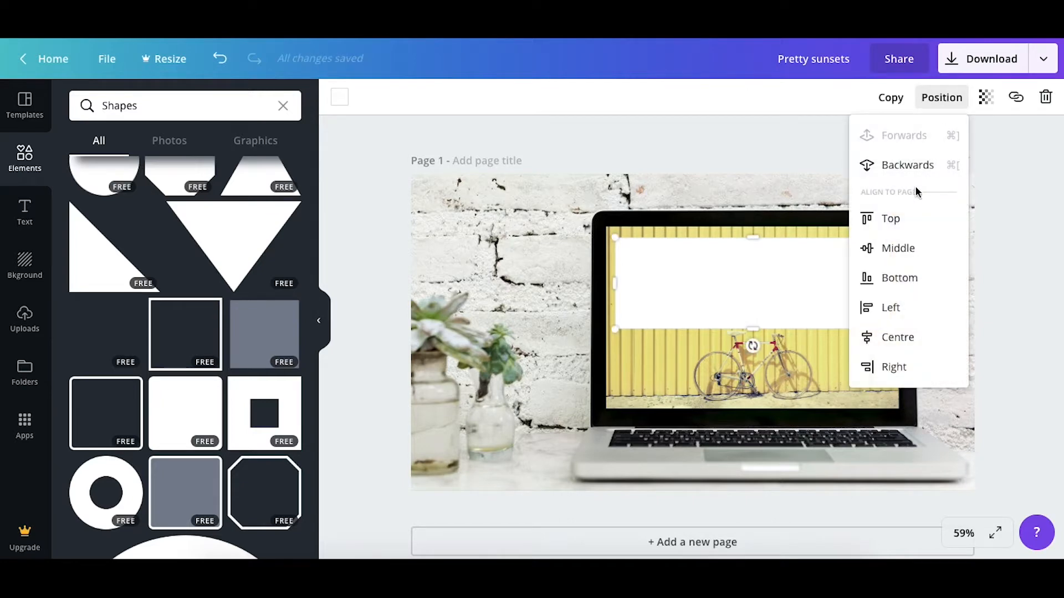
pyautogui.click(906, 165)
pyautogui.click(1022, 303)
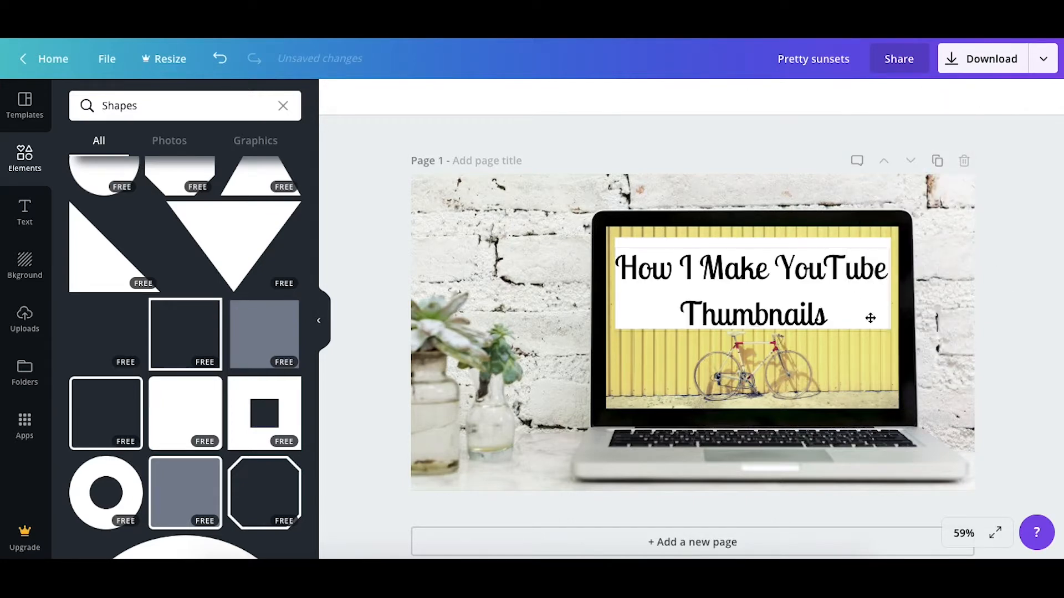
pyautogui.moveTo(846, 243); pyautogui.dragTo(847, 250)
# Make the white rectangle behind the title semi-transparent so the yellow wall shows through
pyautogui.click(985, 97)
pyautogui.moveTo(952, 136); pyautogui.dragTo(909, 142)
pyautogui.click(999, 281)
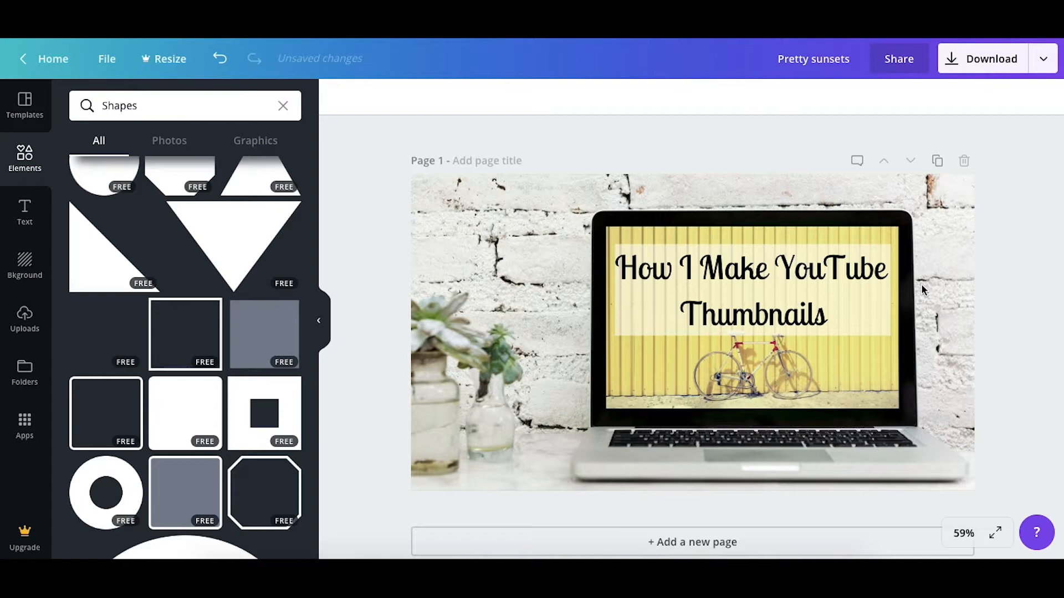
# Recolour the "How I Make YouTube Thumbnails" text white
pyautogui.doubleClick(857, 312)
pyautogui.click(981, 265)
pyautogui.click(625, 332)
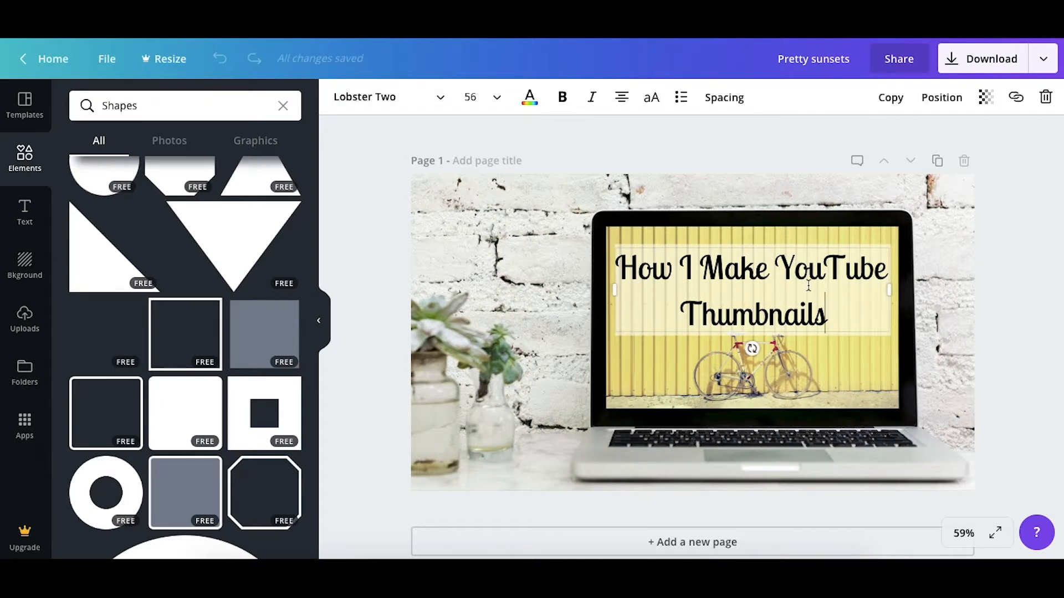
pyautogui.click(530, 97)
pyautogui.click(644, 161)
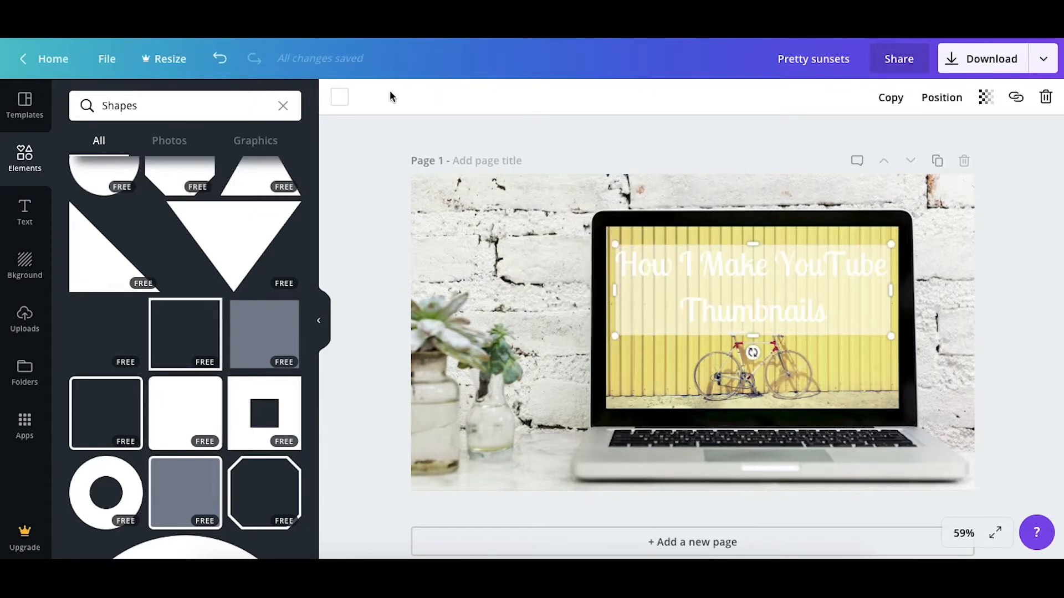
# Recolour the rectangle behind the title black and reposition the title text over it
pyautogui.click(338, 99)
pyautogui.click(355, 204)
pyautogui.click(1034, 168)
pyautogui.moveTo(801, 273); pyautogui.dragTo(804, 277)
pyautogui.click(1016, 309)
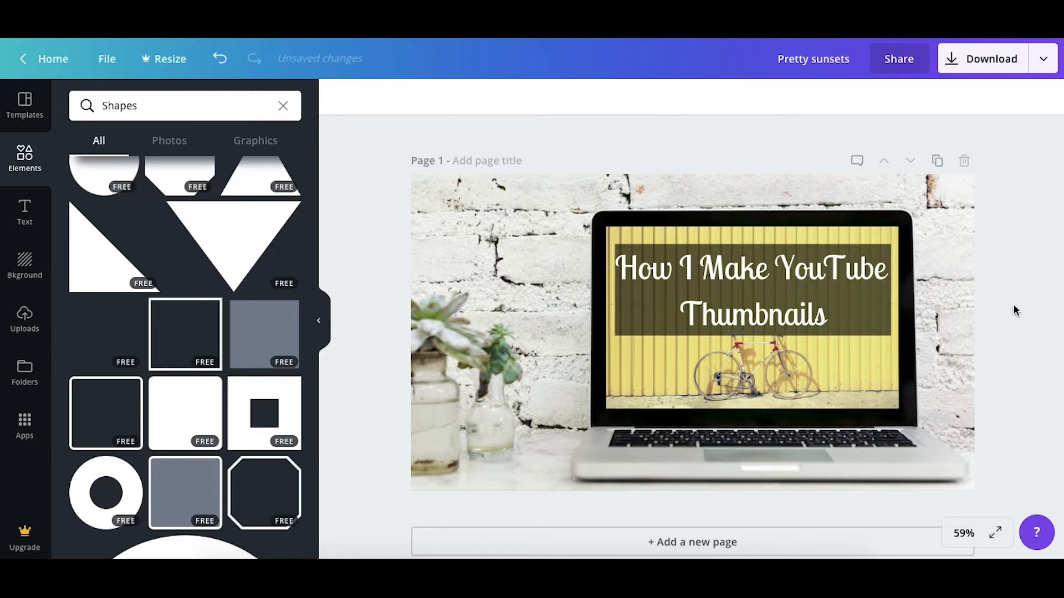
# Make the title text slightly transparent
pyautogui.click(832, 276)
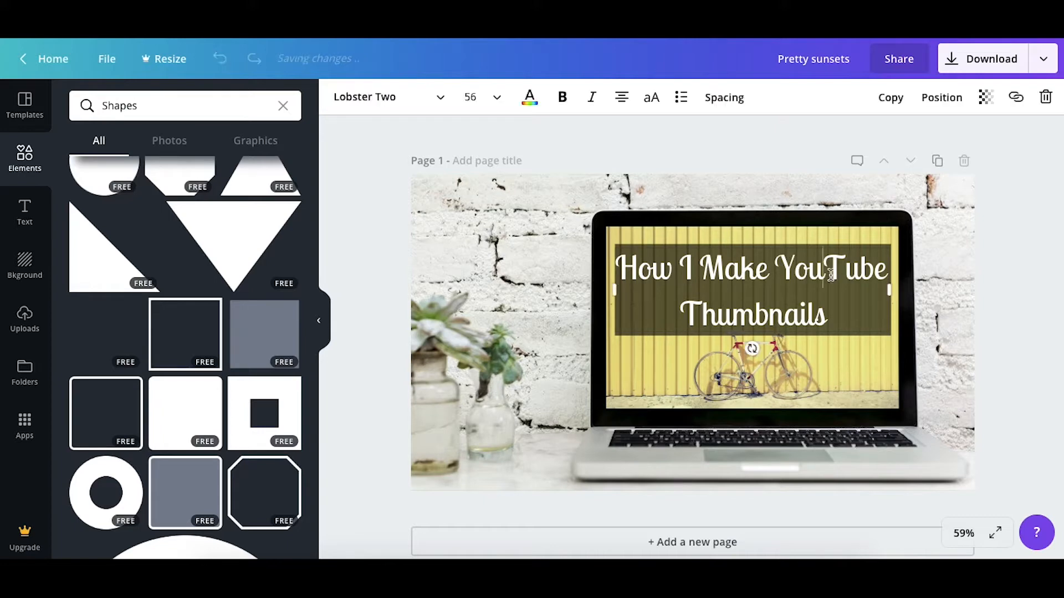
pyautogui.click(986, 97)
pyautogui.moveTo(949, 135); pyautogui.dragTo(939, 142)
# Clear the Shapes search and search the graphics for "stars"
pyautogui.click(284, 106)
pyautogui.click(256, 151)
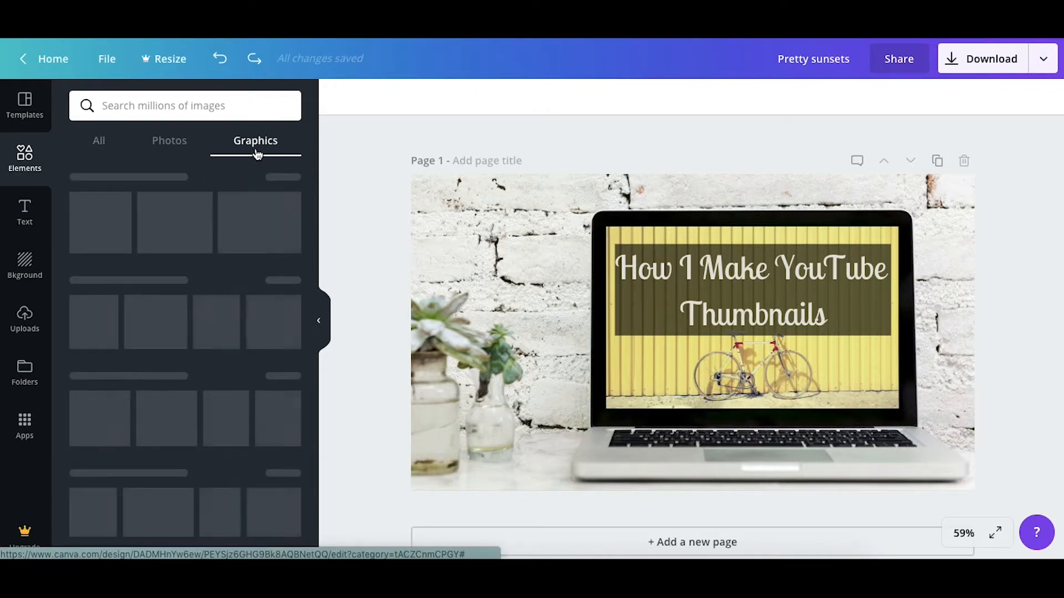
pyautogui.click(183, 105)
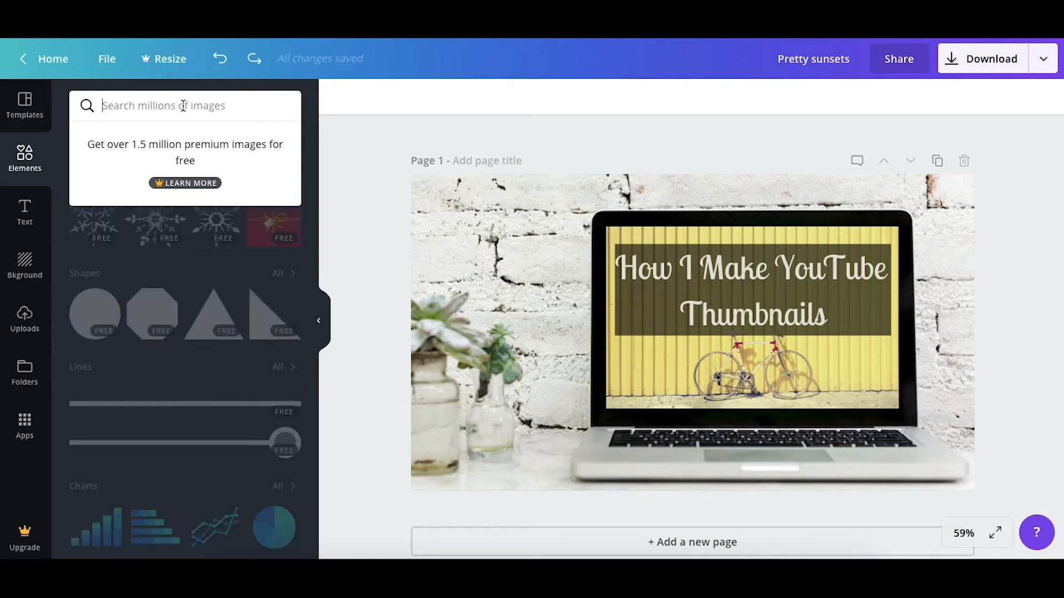
pyautogui.write('h')
pyautogui.press('BackSpace')
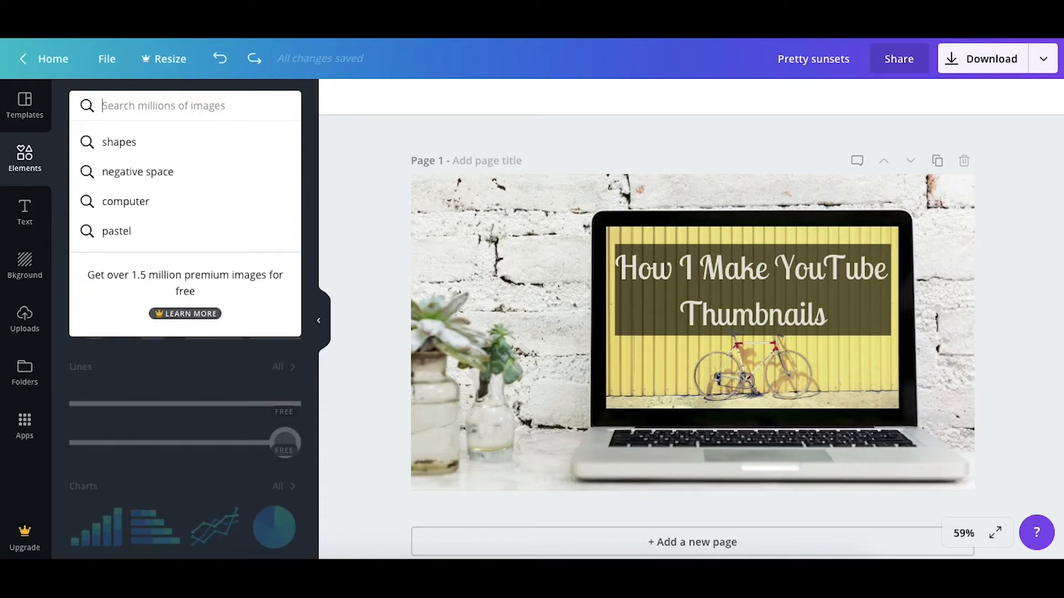
pyautogui.write('stars')
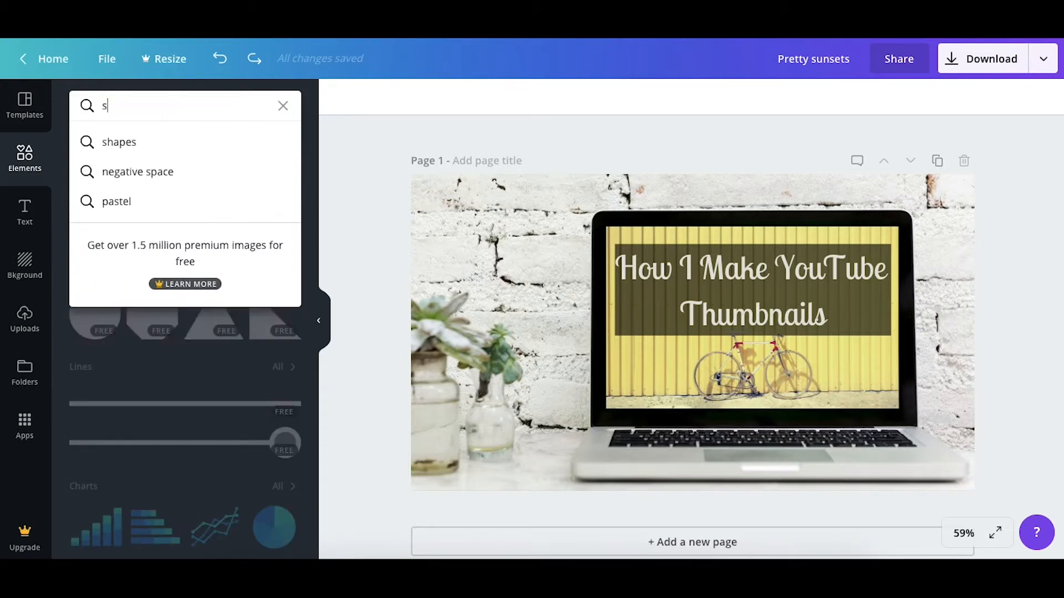
pyautogui.press('Return')
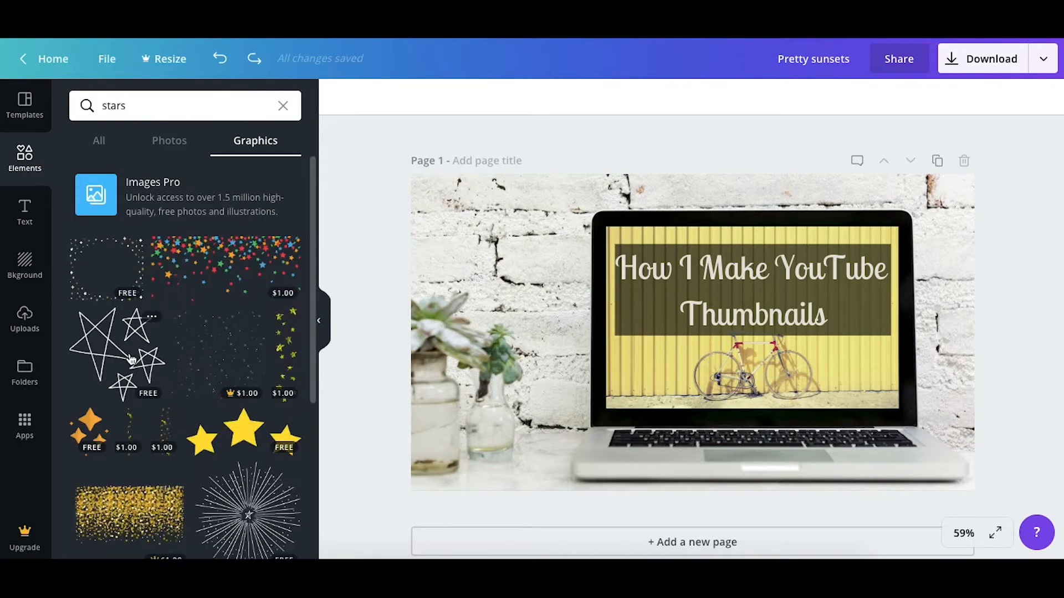
# Add the free hand-drawn outline stars graphic, shrink it and place it on the brick wall above the plants
pyautogui.click(126, 366)
pyautogui.moveTo(633, 353); pyautogui.dragTo(508, 321)
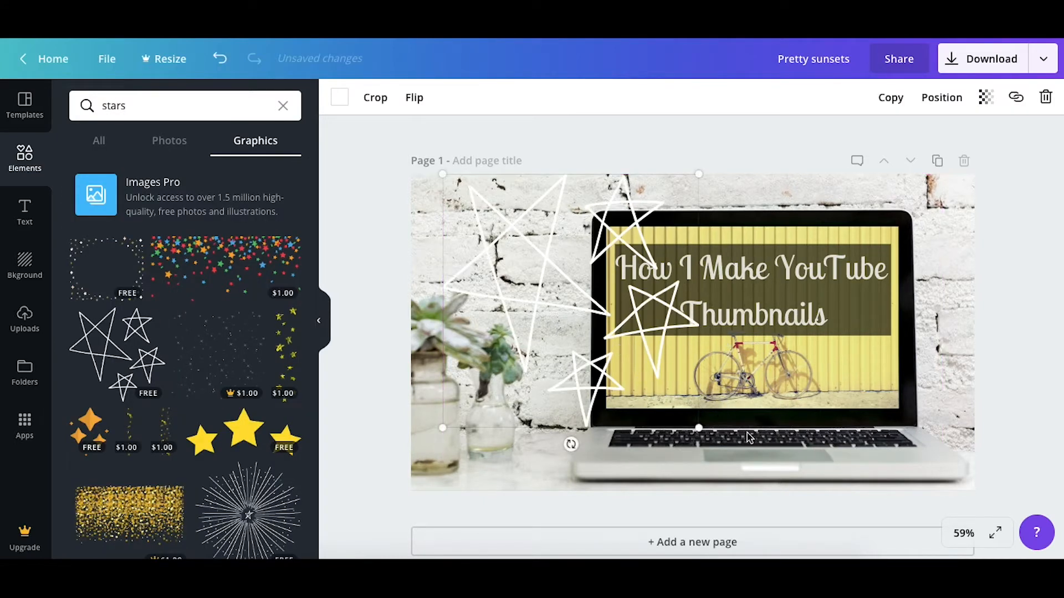
pyautogui.moveTo(699, 428); pyautogui.dragTo(584, 321)
pyautogui.moveTo(554, 258); pyautogui.dragTo(503, 237)
# Recolour the stars graphic black
pyautogui.click(339, 97)
pyautogui.click(389, 154)
pyautogui.click(363, 396)
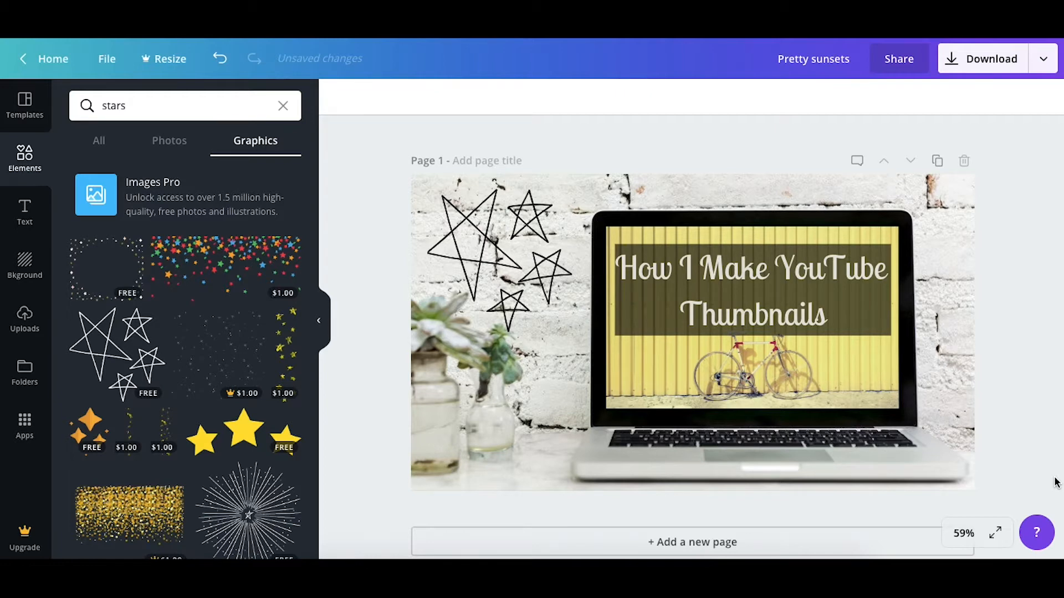
# Browse the Grids collection and add the grid of four vertical columns to the page
pyautogui.click(283, 105)
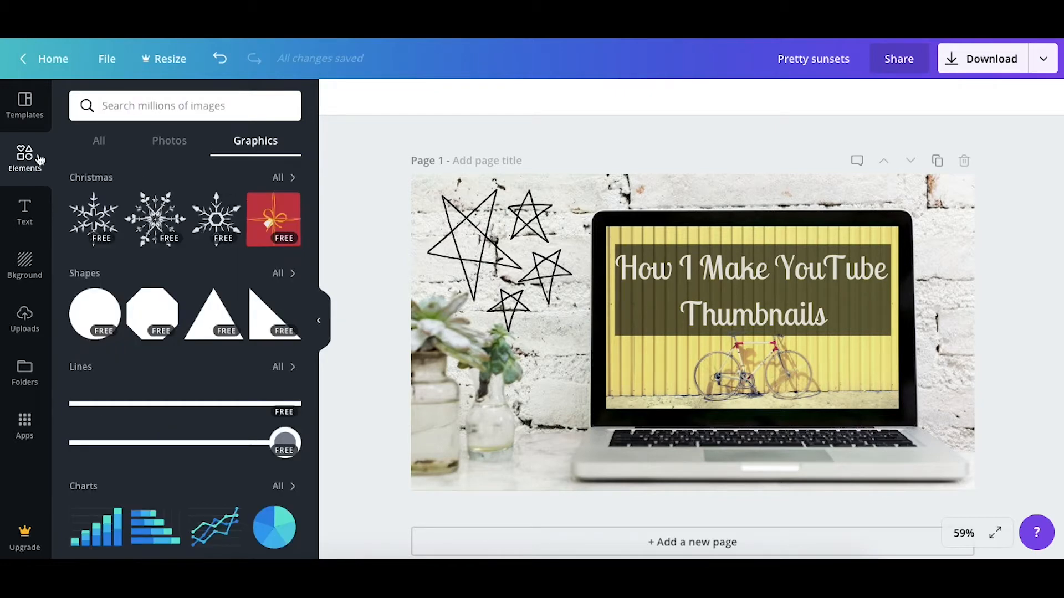
pyautogui.click(105, 143)
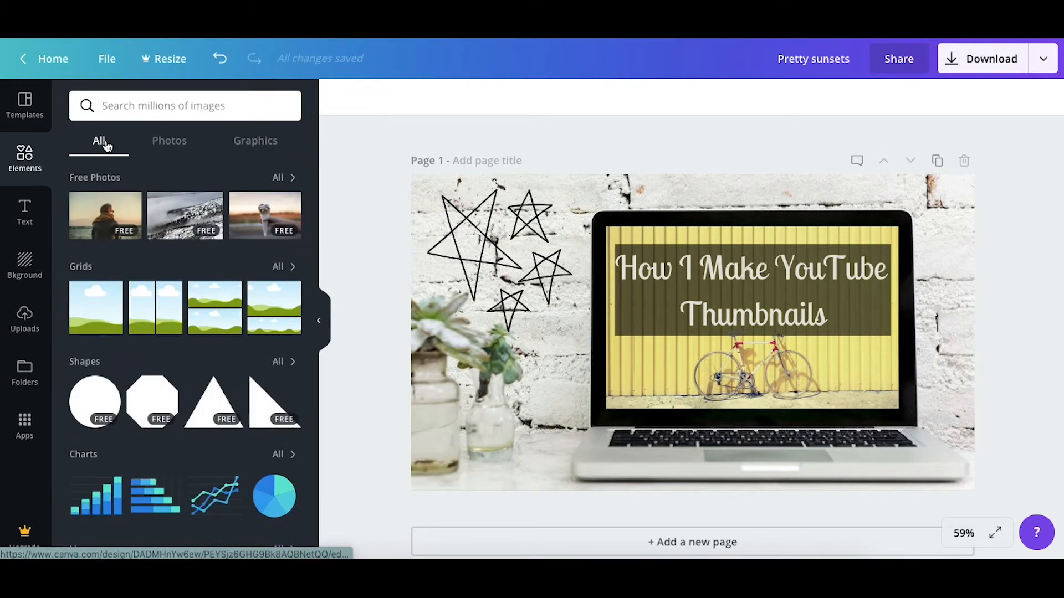
pyautogui.click(277, 267)
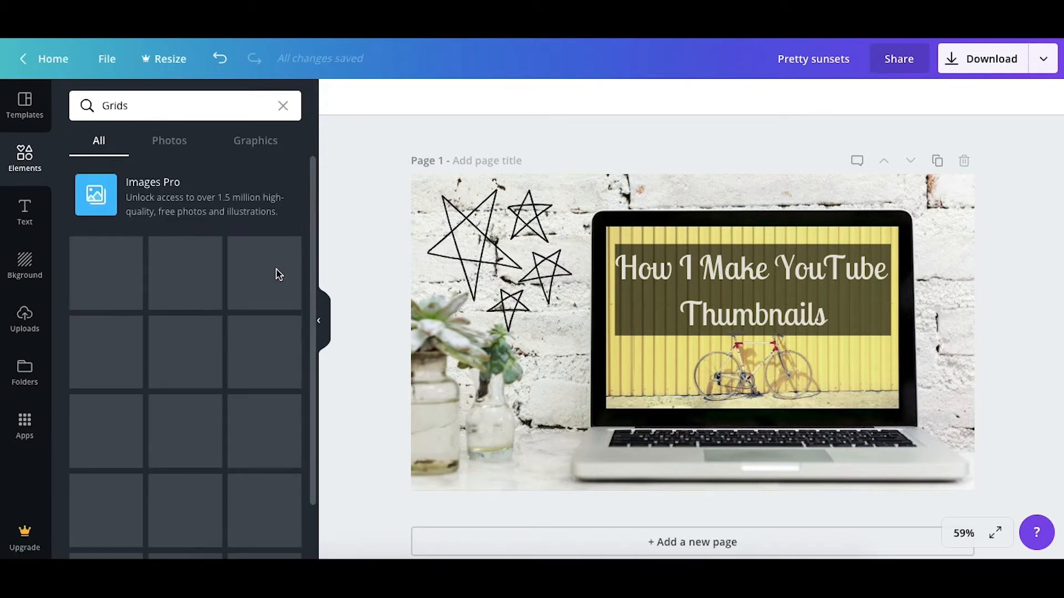
pyautogui.scroll(-5, 251, 308)
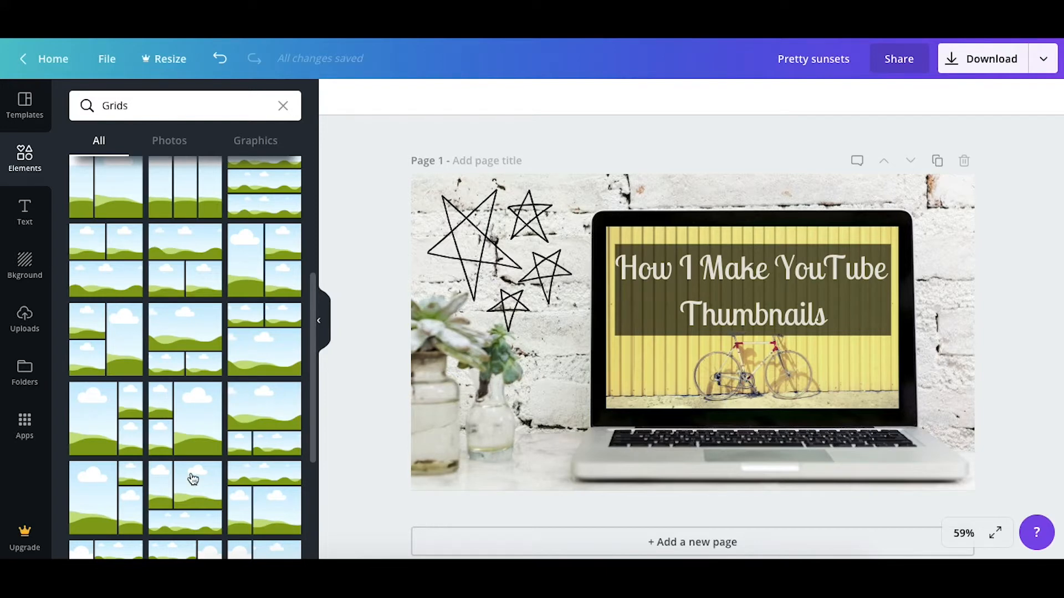
pyautogui.scroll(-5, 191, 406)
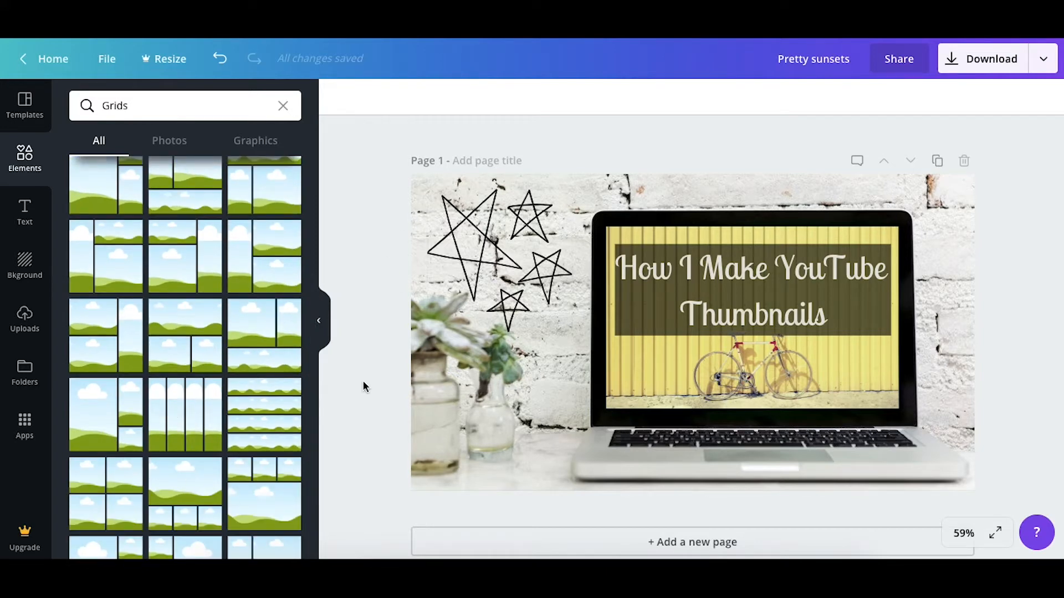
pyautogui.scroll(-3, 206, 246)
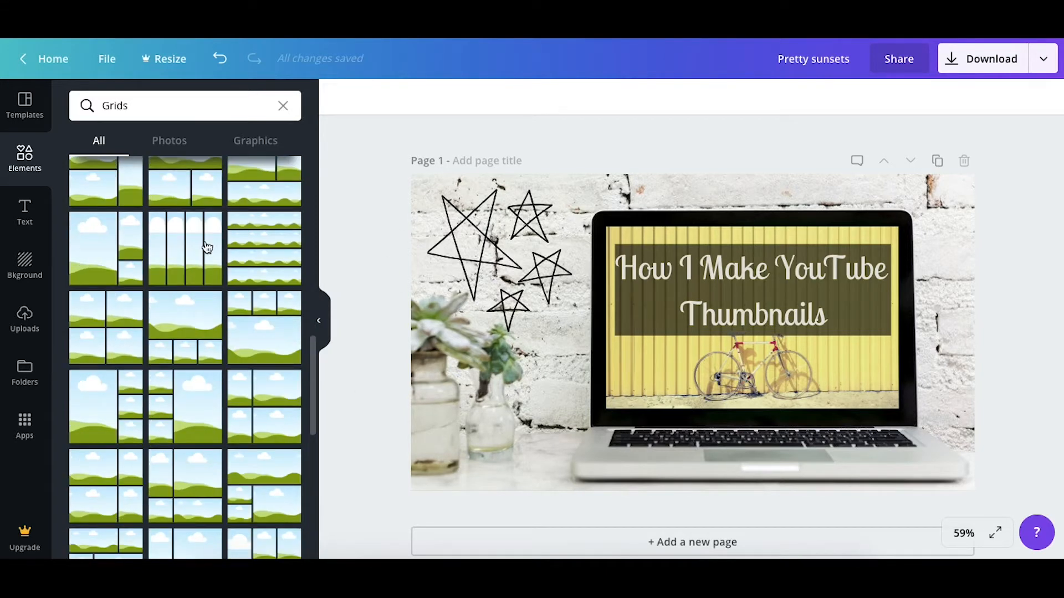
pyautogui.click(207, 244)
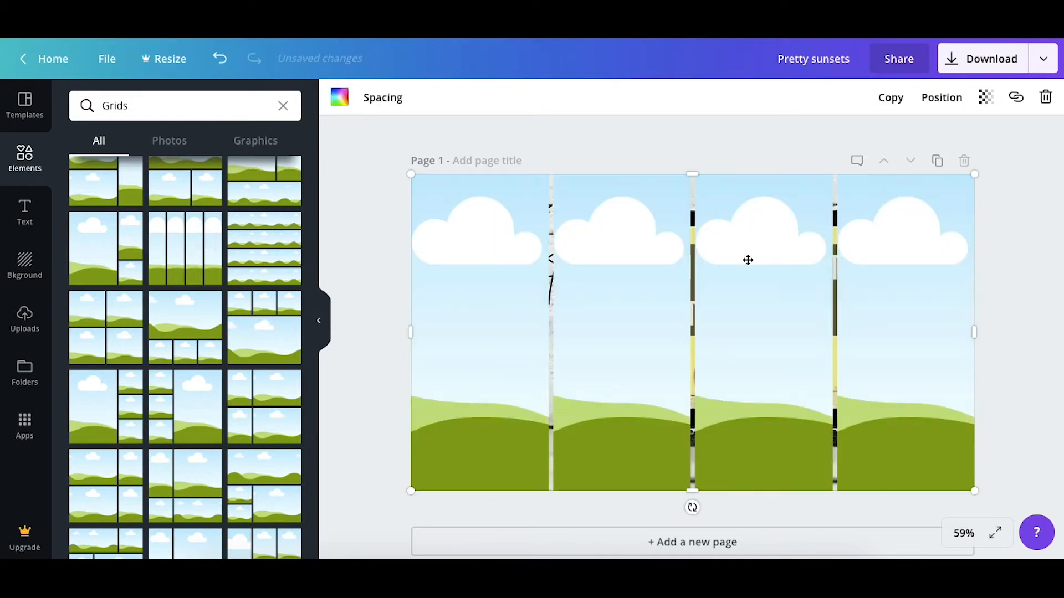
# Fill the grid's first column with the uploaded potted plant photo, then delete the grid from the page
pyautogui.click(15, 320)
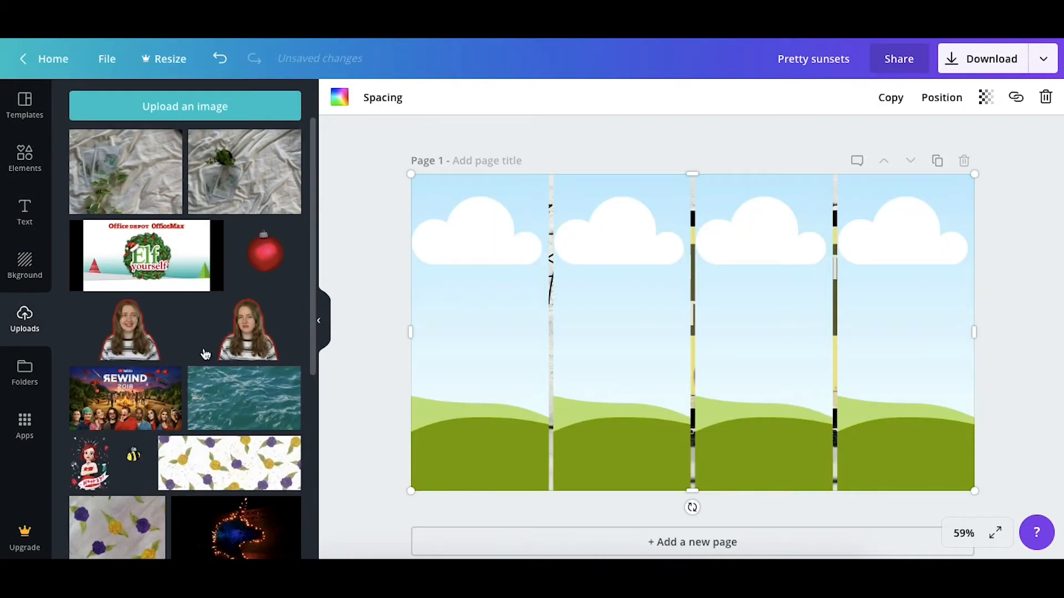
pyautogui.click(265, 159)
pyautogui.moveTo(658, 339); pyautogui.dragTo(525, 317)
pyautogui.doubleClick(451, 320)
pyautogui.click(371, 151)
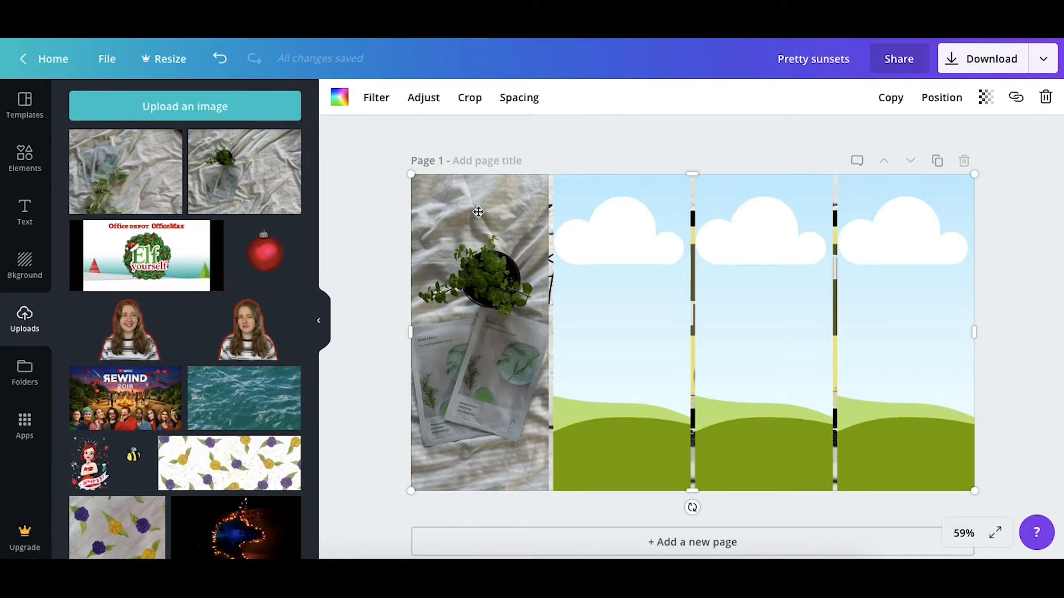
pyautogui.press('Delete')
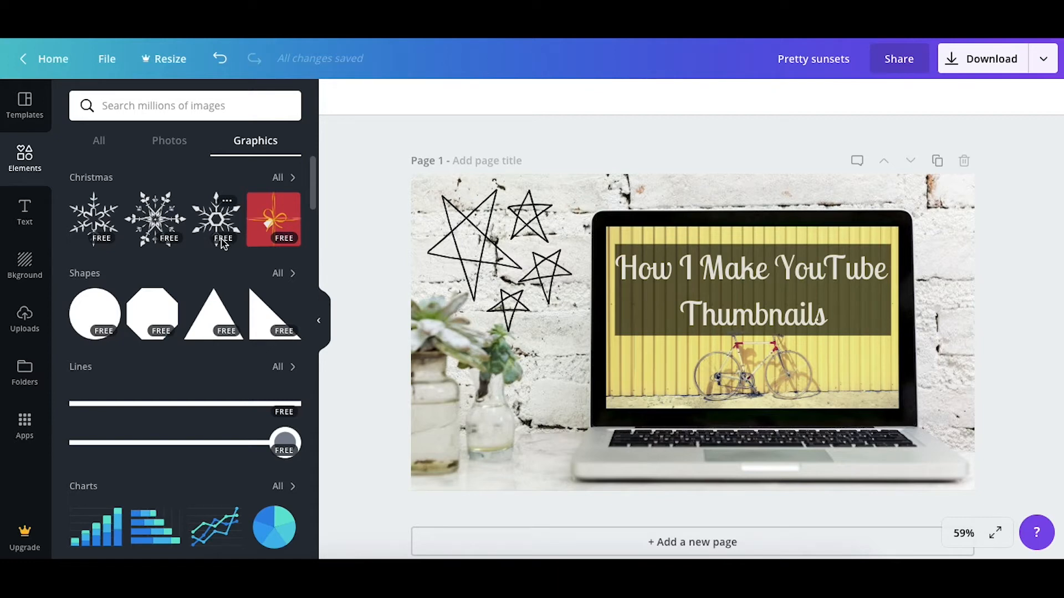
# View the download options for the finished thumbnail with the PNG file type, then close them
pyautogui.click(980, 61)
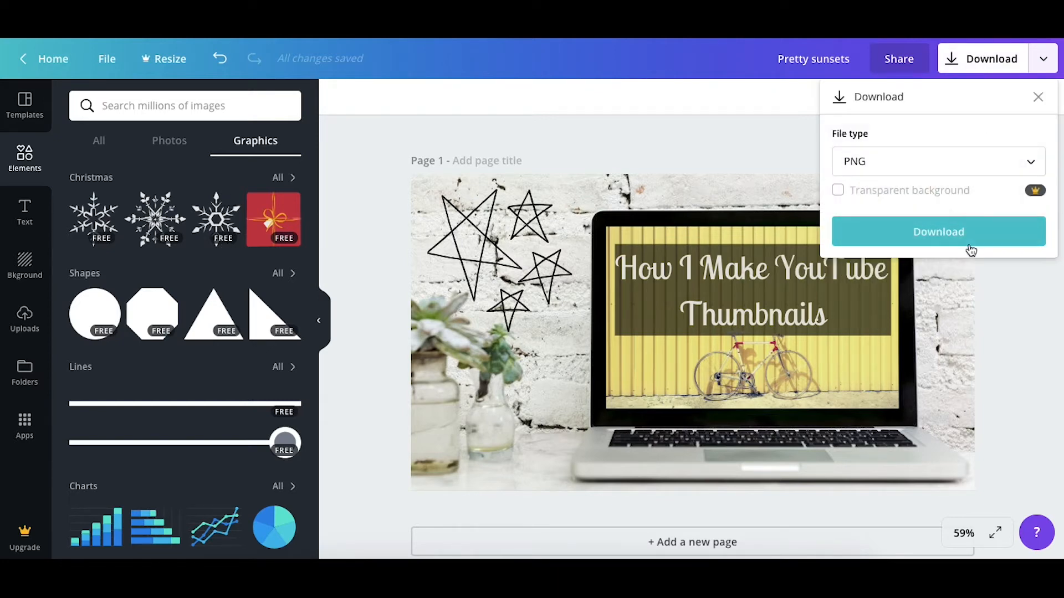
pyautogui.click(581, 95)
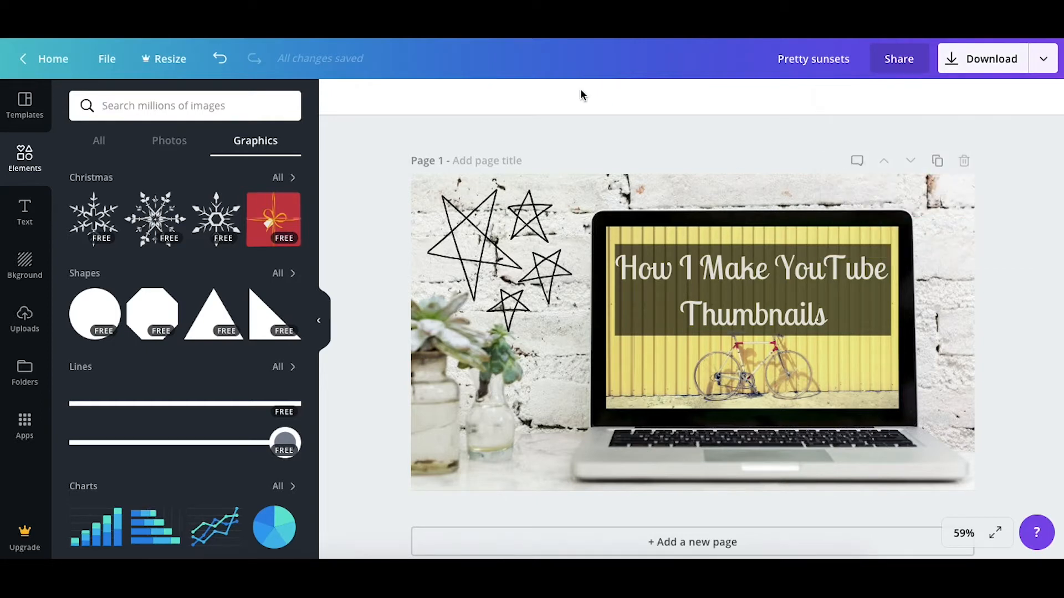